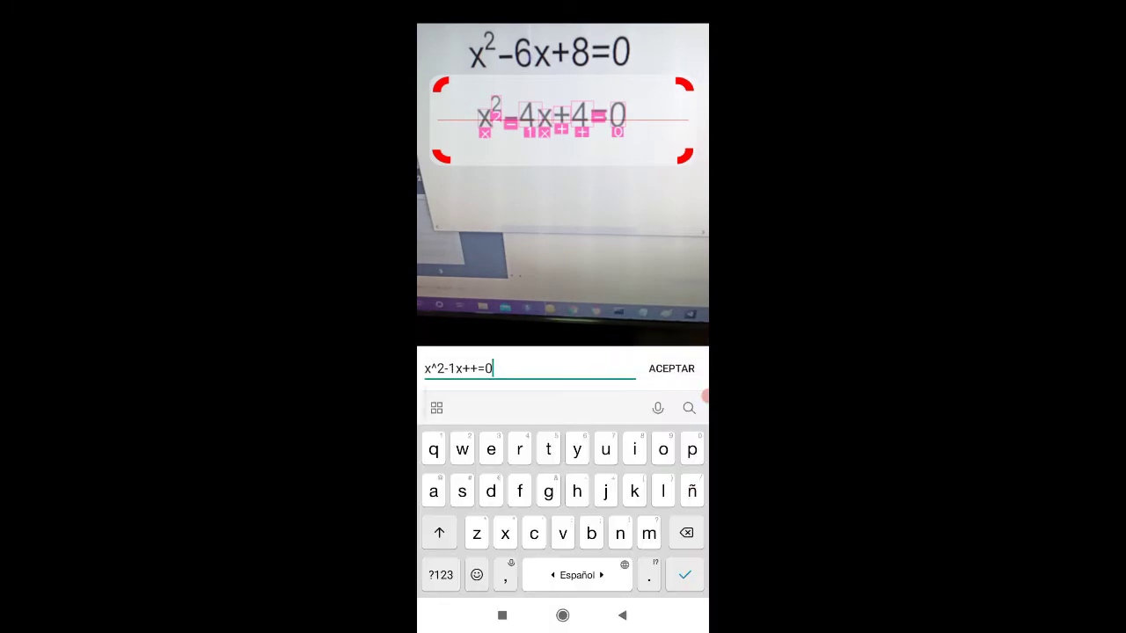
- Delete the extra plus, enter 4, accept x^2-1x+4=0 and solve it
click(486, 369)
click(475, 369)
key(BackSpace)
click(441, 575)
text(4)
click(672, 369)
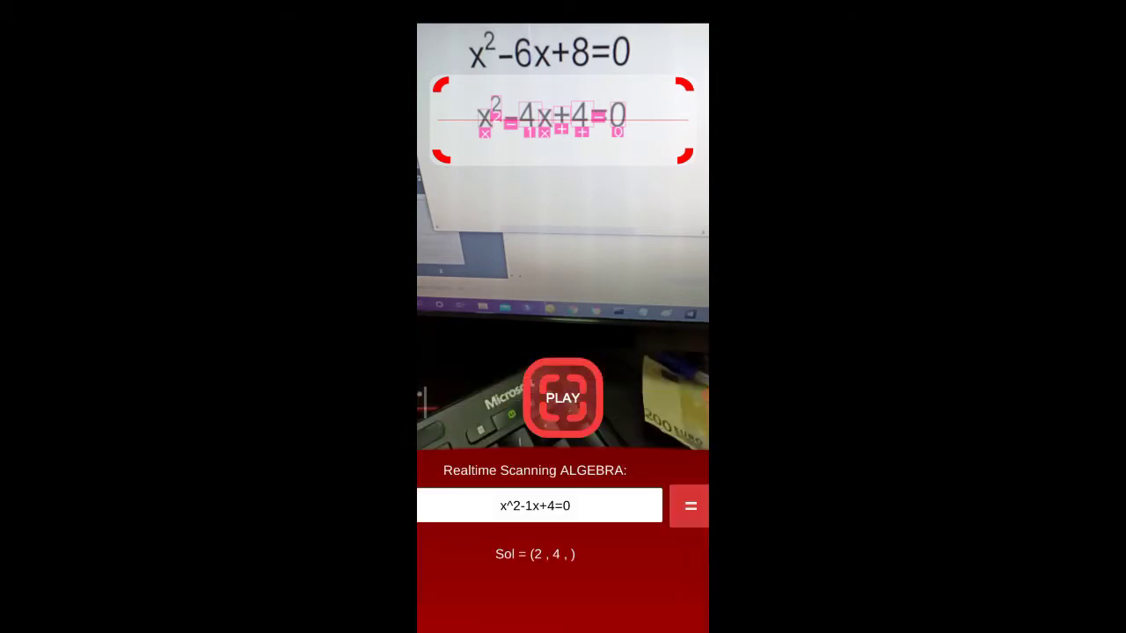
click(690, 506)
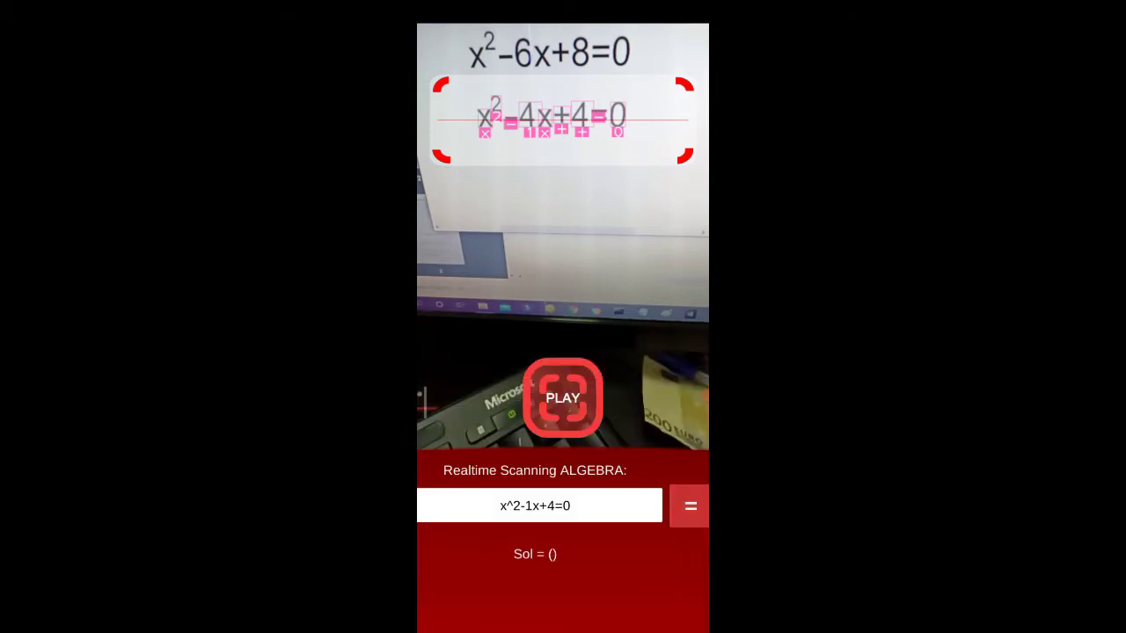
- Replace the coefficient 1 with 4 and accept the equation x^2-4x+4=0
click(539, 506)
click(448, 369)
drag(448, 384, 455, 384)
key(BackSpace)
click(441, 575)
text(4)
click(671, 369)
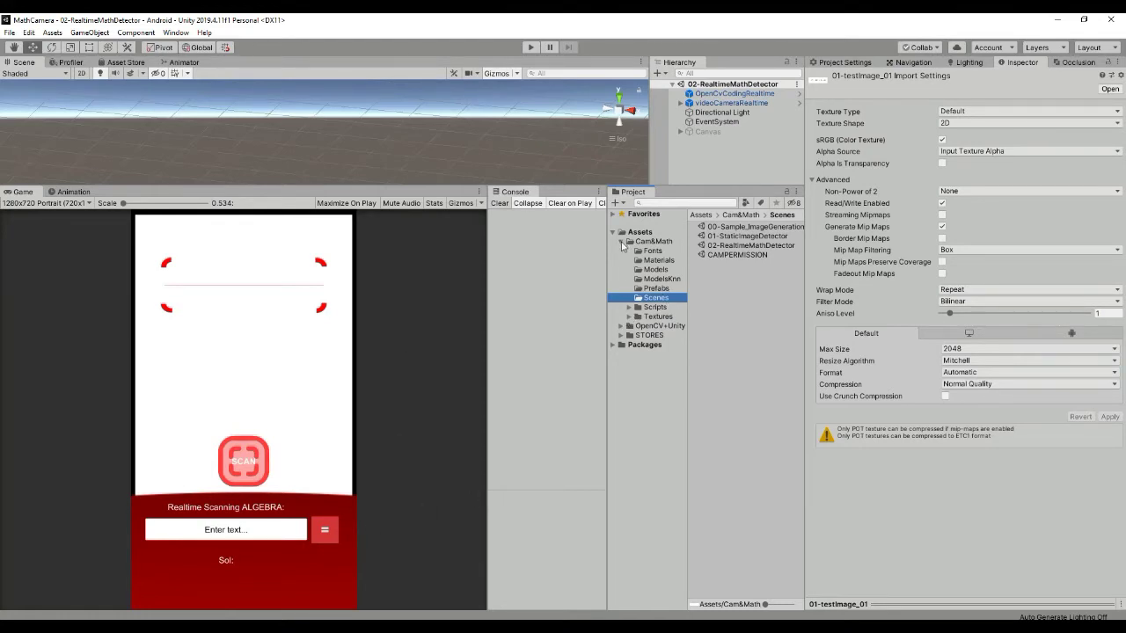
- Browse the Cam&Math folders: Fonts, Materials and ModelsKnn with modelKnn
click(649, 243)
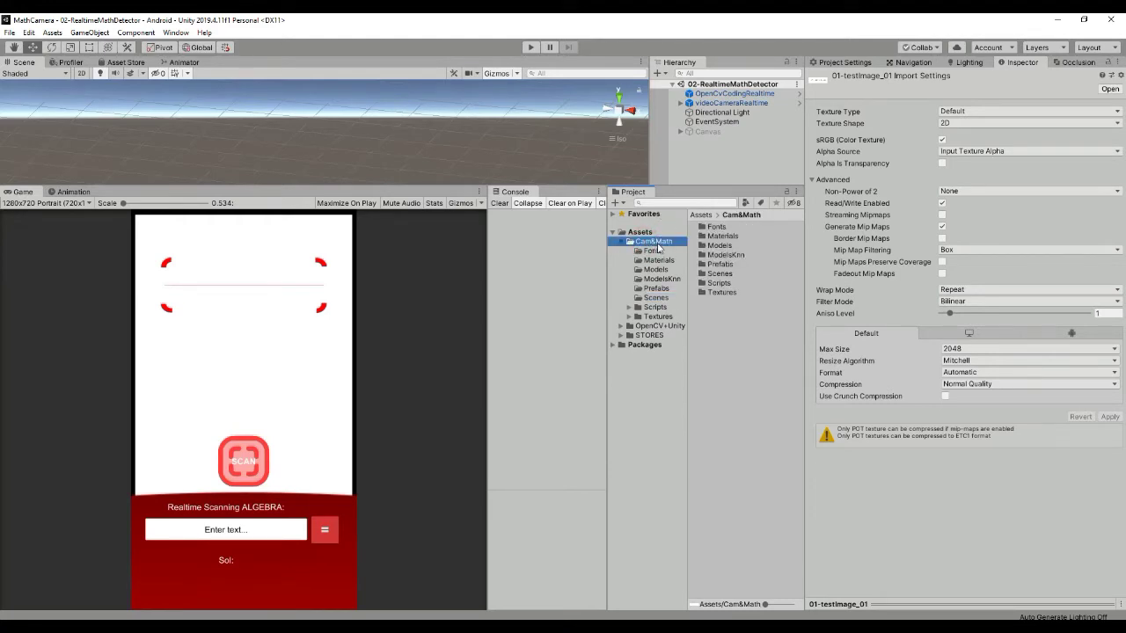
click(652, 252)
click(653, 241)
click(665, 270)
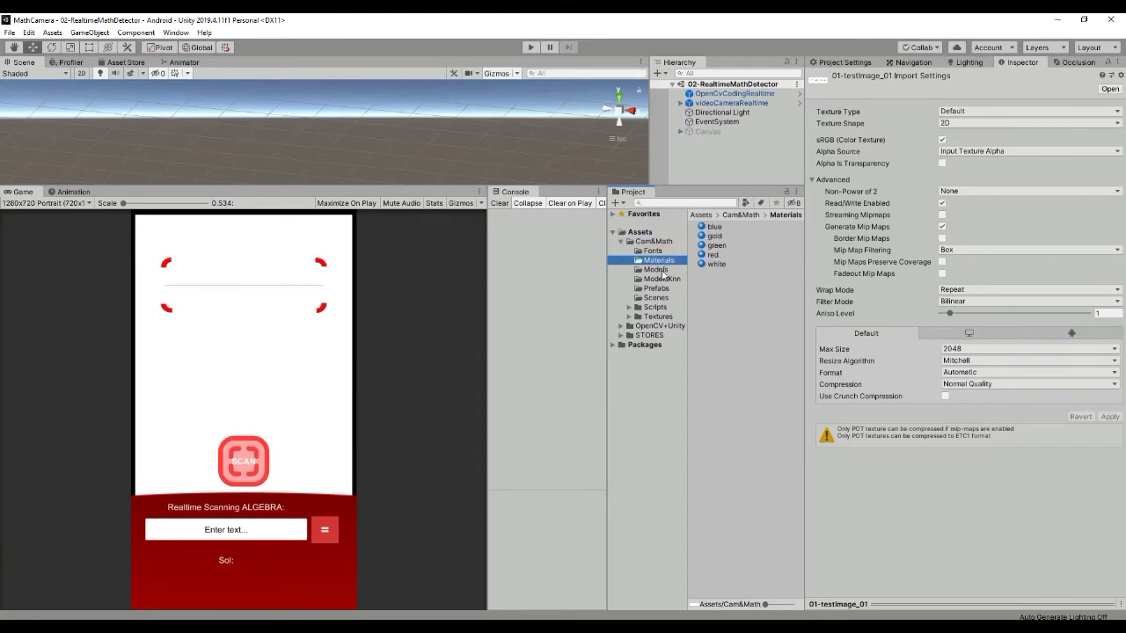
click(665, 279)
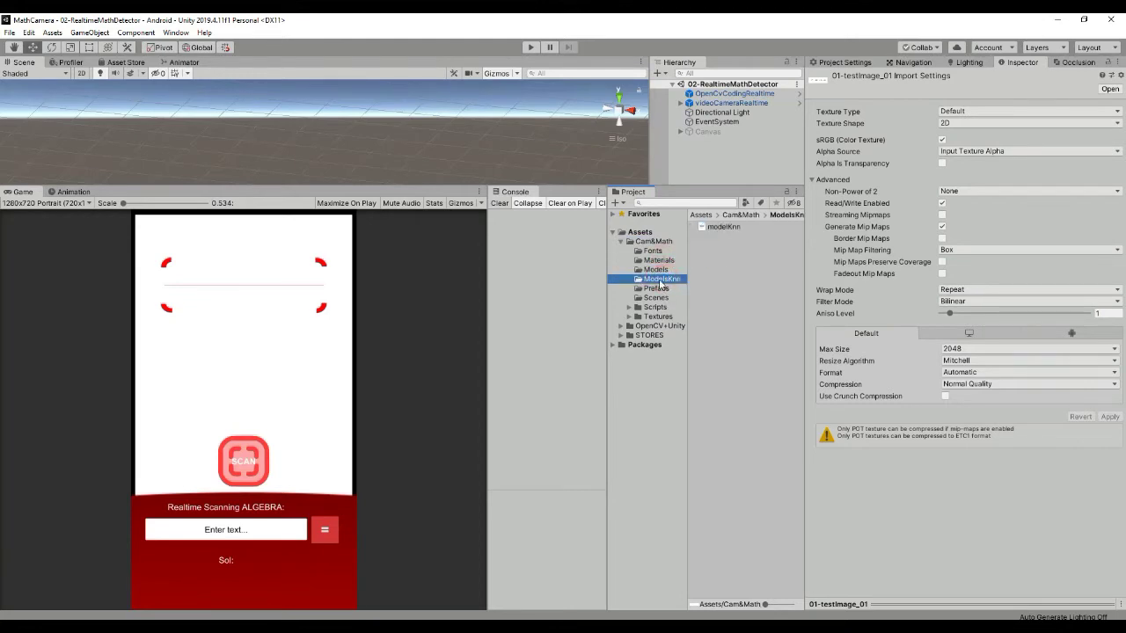
- Delete the duplicate Plugins item in OpenCV+Unity and collapse the Cam&Math tree
click(651, 326)
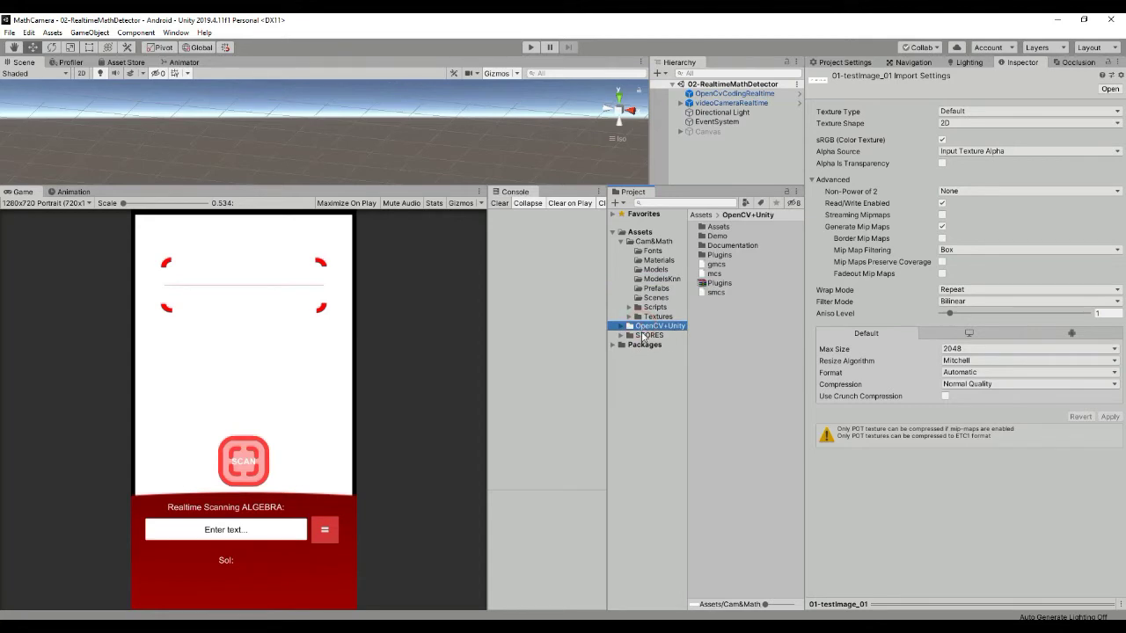
click(718, 285)
key(Delete)
key(Return)
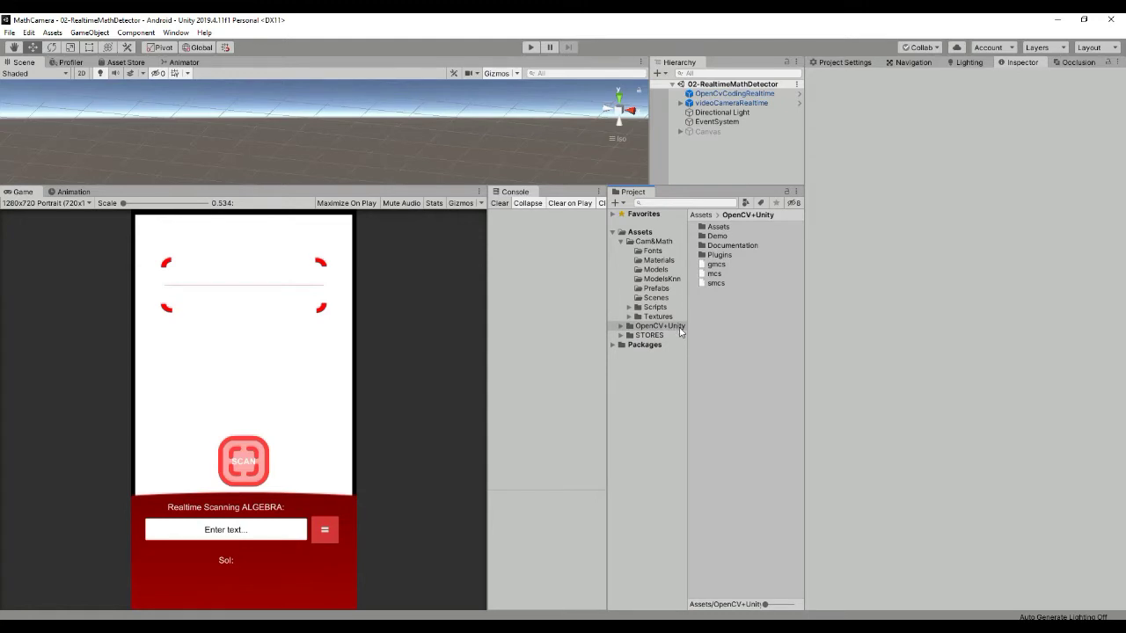
click(621, 244)
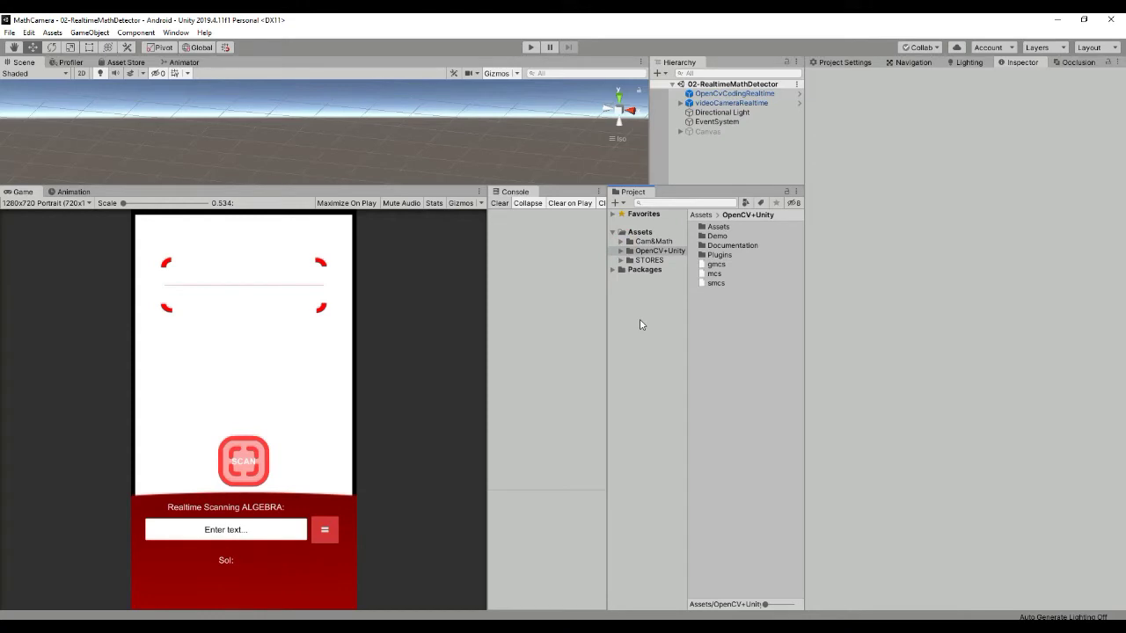
- Open the Android Player Settings from Build Settings and review Other Settings
click(10, 33)
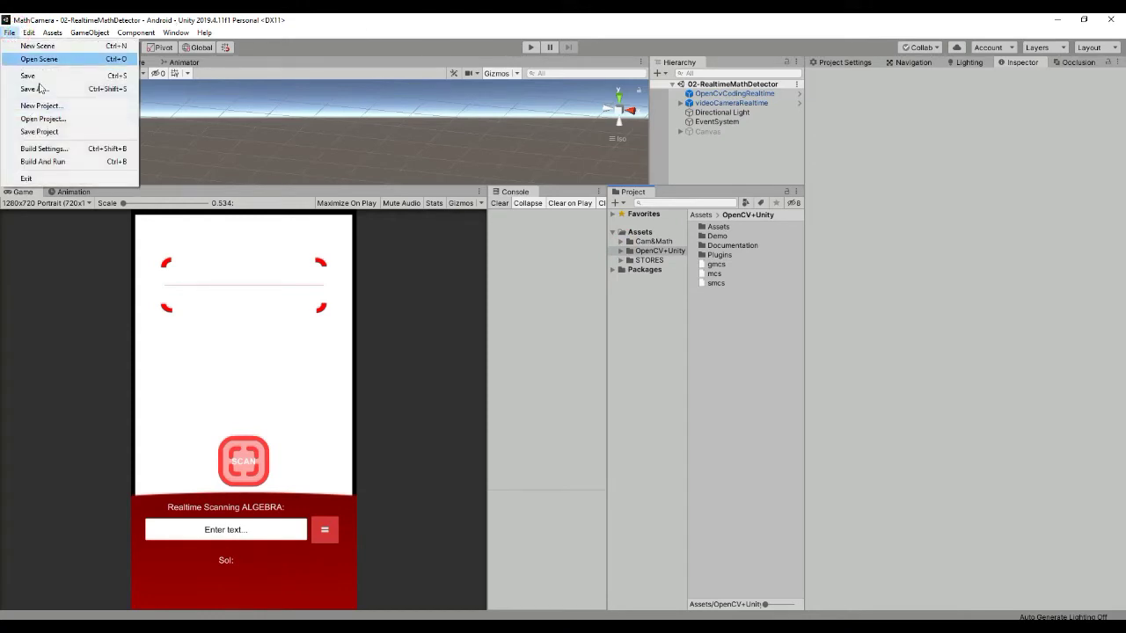
click(43, 149)
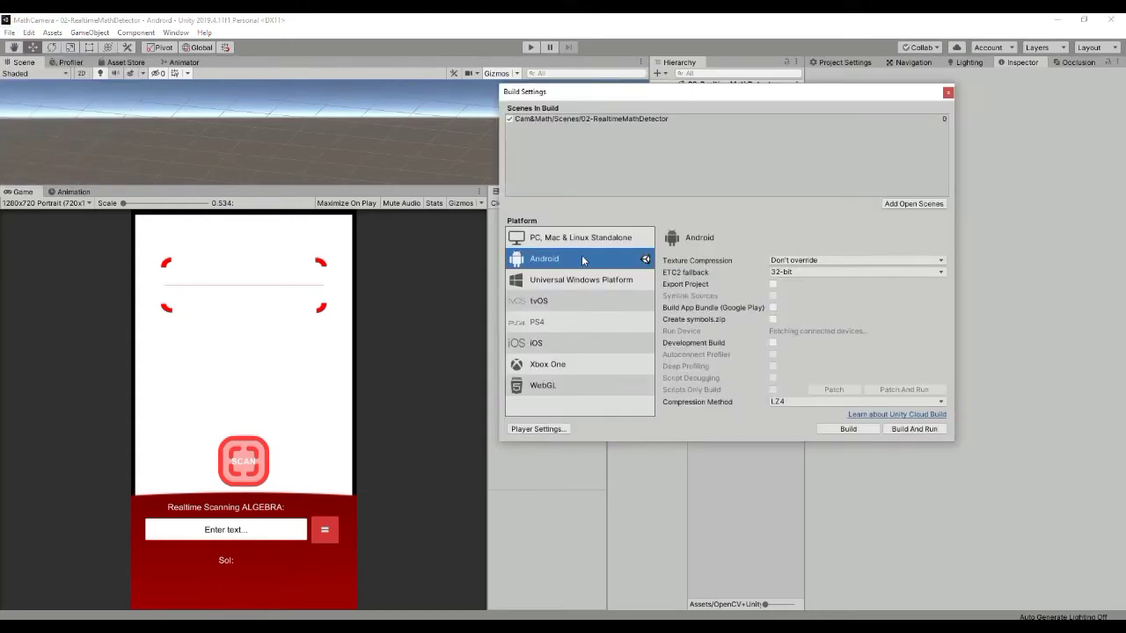
click(538, 428)
drag(860, 93, 634, 92)
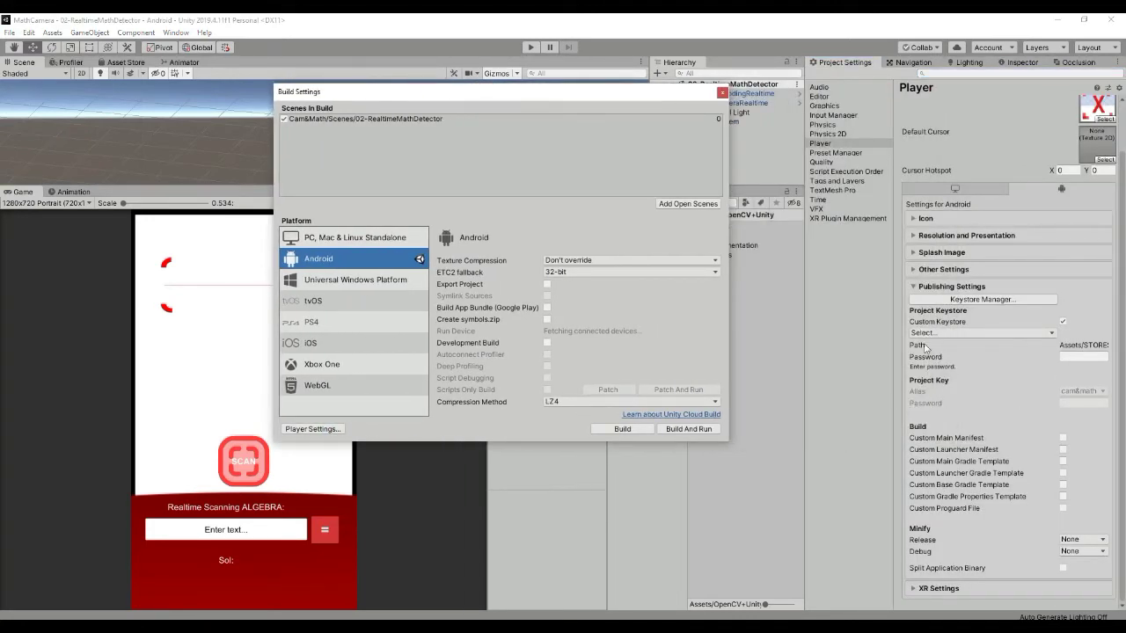
click(937, 273)
scroll(959, 411, down, 3)
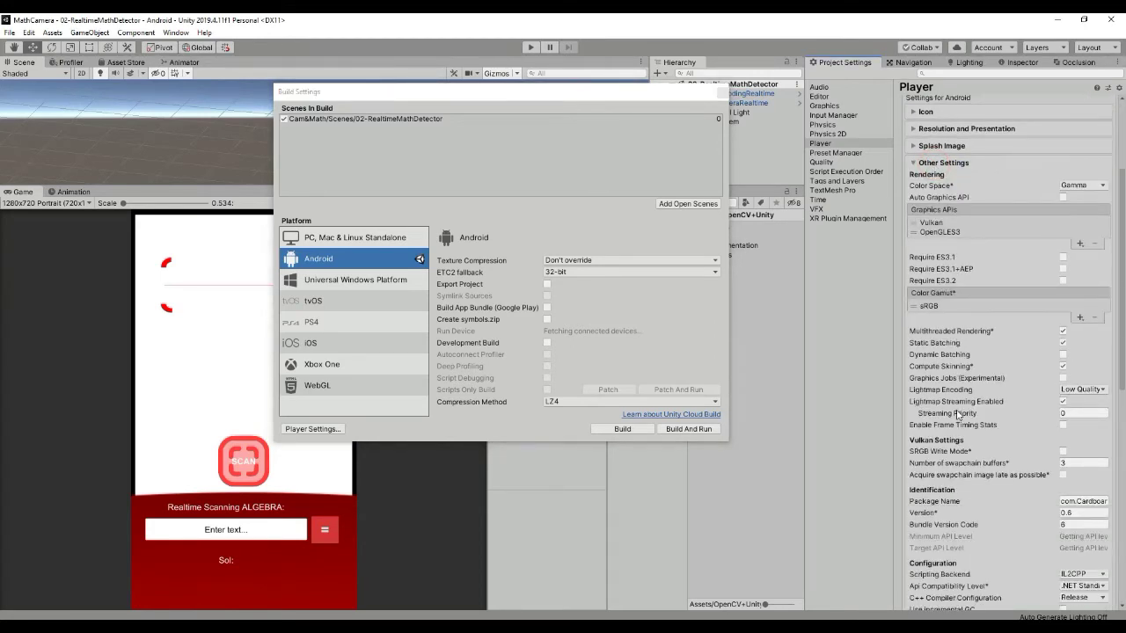
scroll(985, 422, down, 3)
scroll(1011, 435, down, 3)
scroll(1038, 453, down, 3)
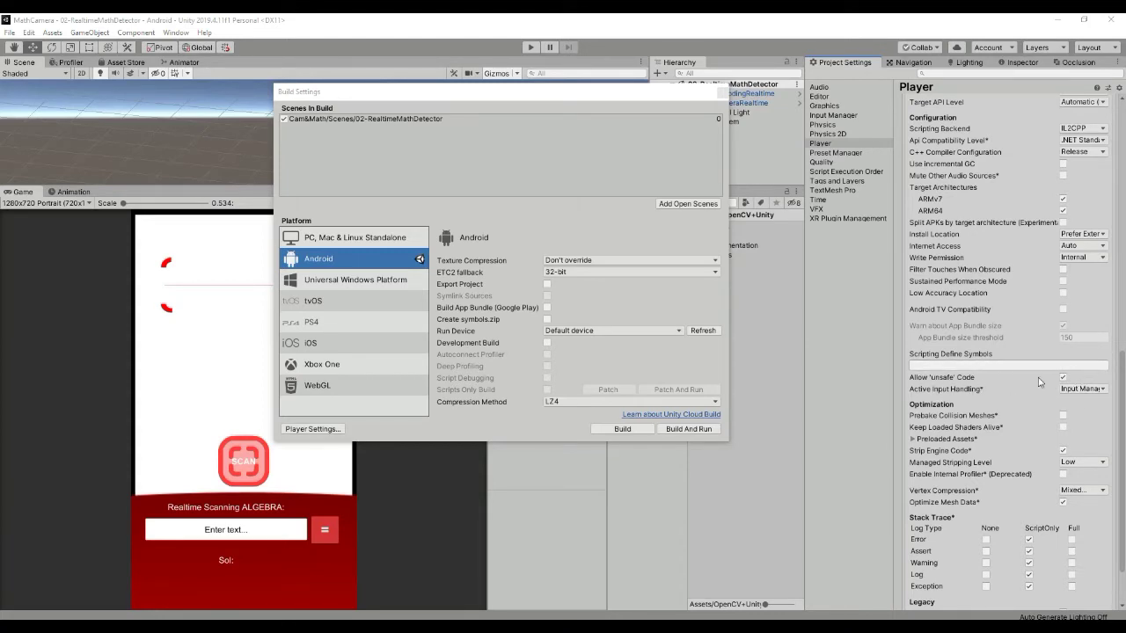
scroll(1038, 378, up, 2)
scroll(1011, 391, up, 4)
scroll(978, 409, up, 4)
scroll(978, 409, up, 5)
scroll(1017, 368, down, 2)
scroll(1017, 369, up, 2)
scroll(1017, 368, down, 1)
scroll(1021, 387, down, 2)
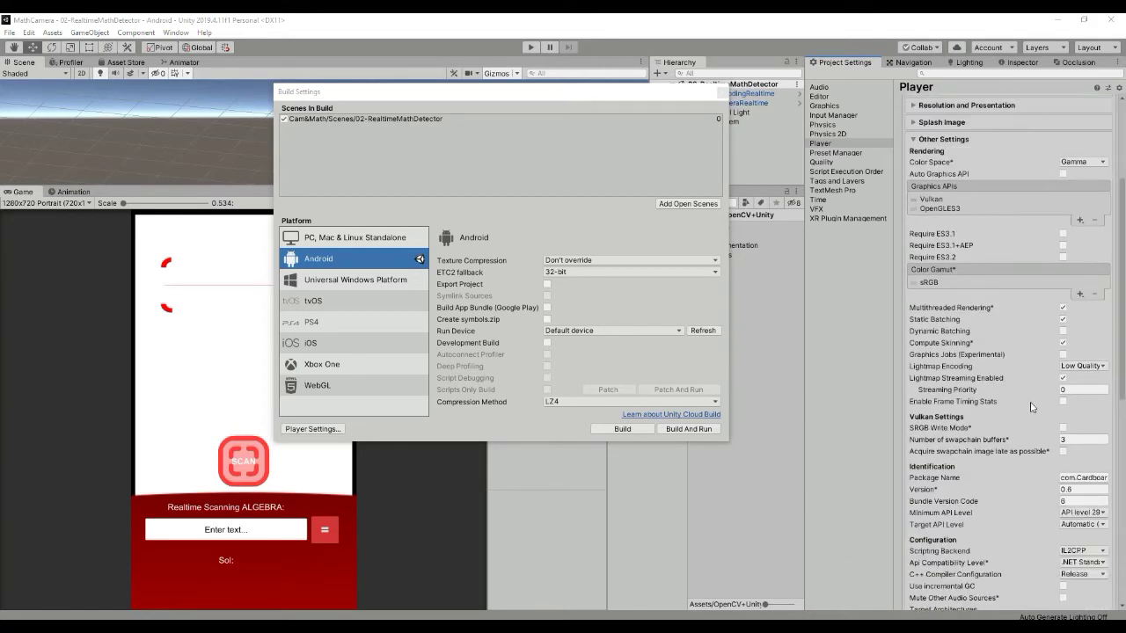
scroll(1050, 453, down, 1)
scroll(1055, 453, down, 1)
- Keep minimum API level 29 and IL2CPP as the scripting backend
click(1078, 445)
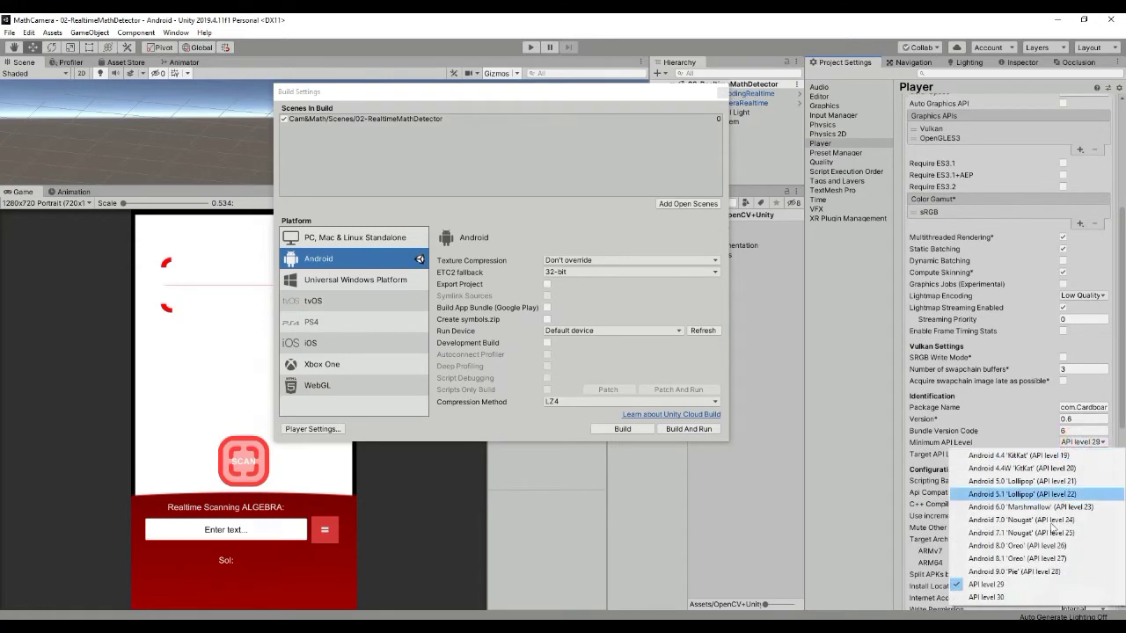
click(994, 585)
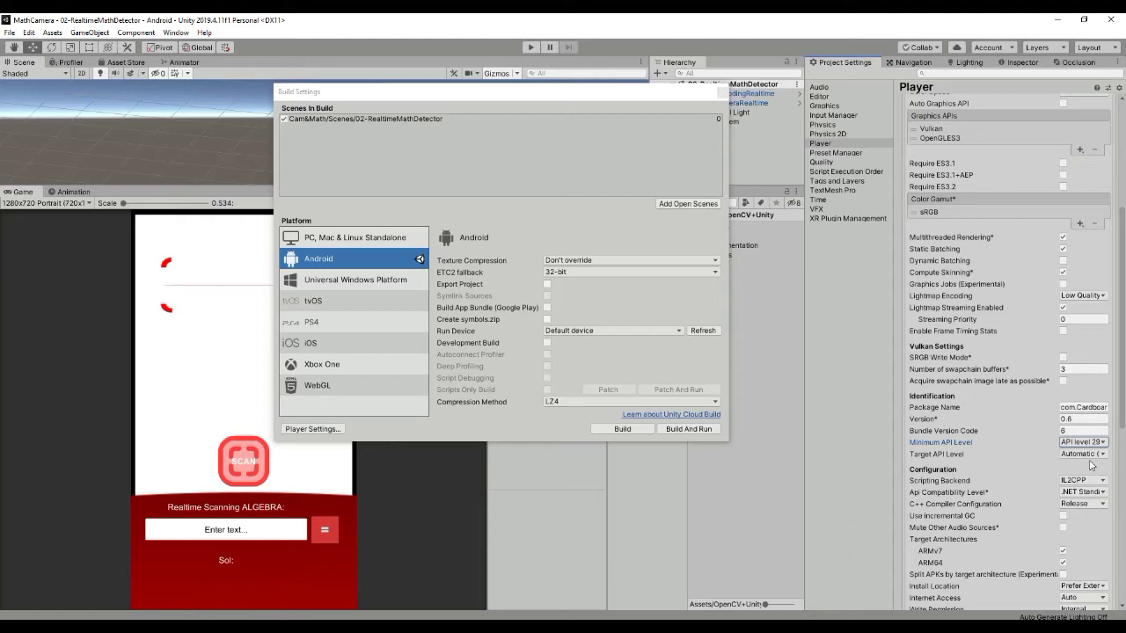
scroll(1069, 468, down, 1)
scroll(1069, 468, down, 1)
scroll(1069, 468, down, 1)
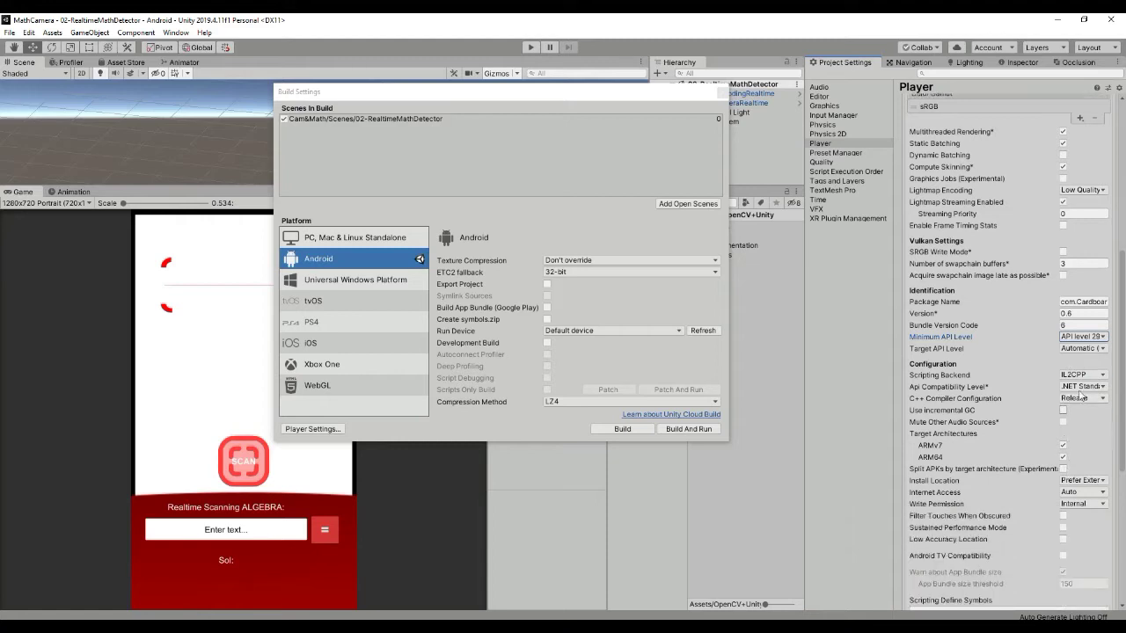
click(1079, 377)
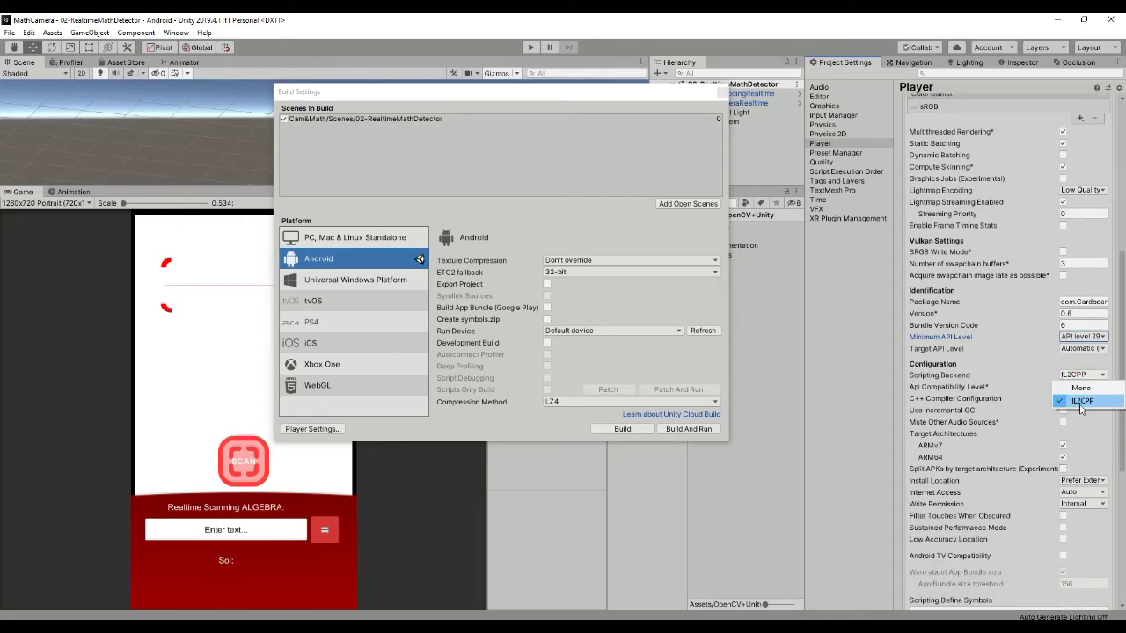
click(1082, 402)
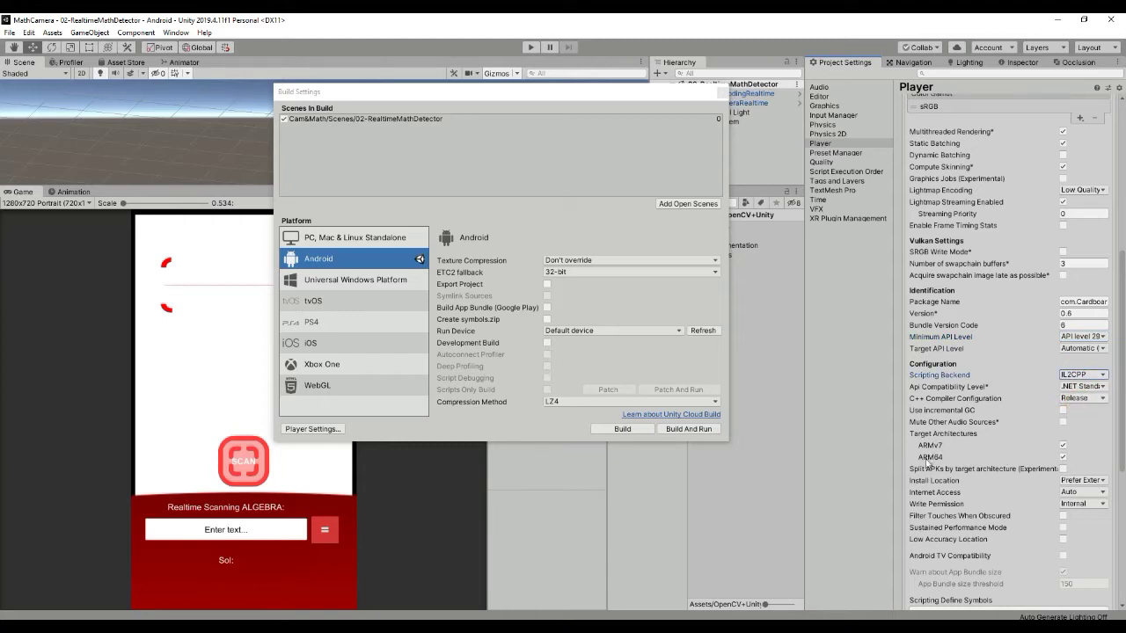
mouse_move(931, 458)
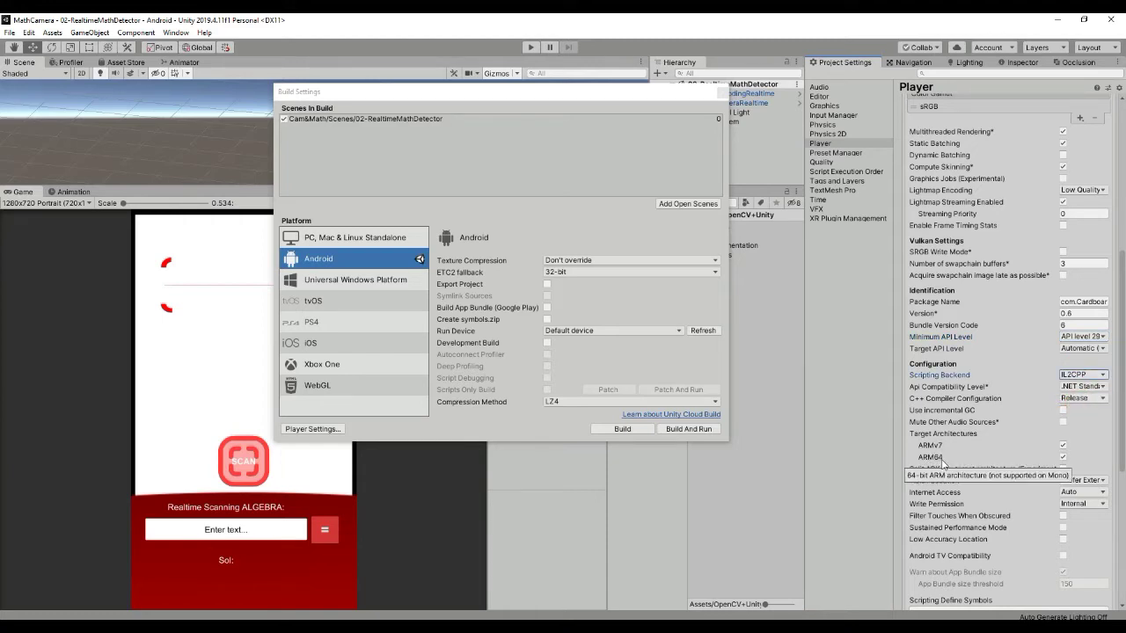
- Inspect the arm64 and other Android architecture plugin folders, then show OpenCV+Unity's contents
click(731, 94)
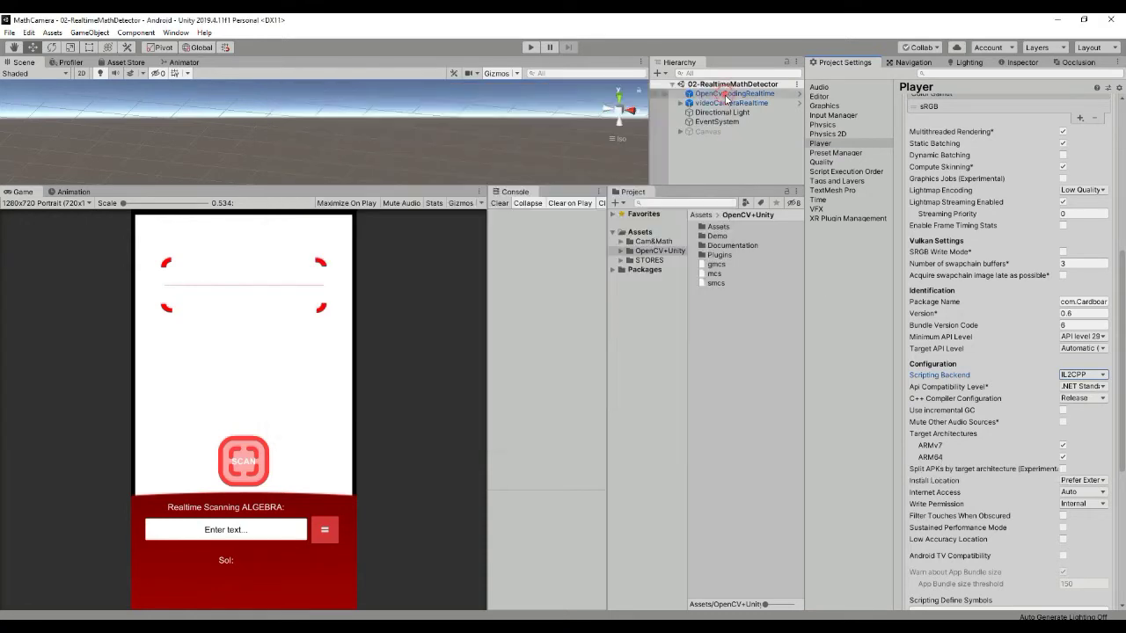
click(621, 251)
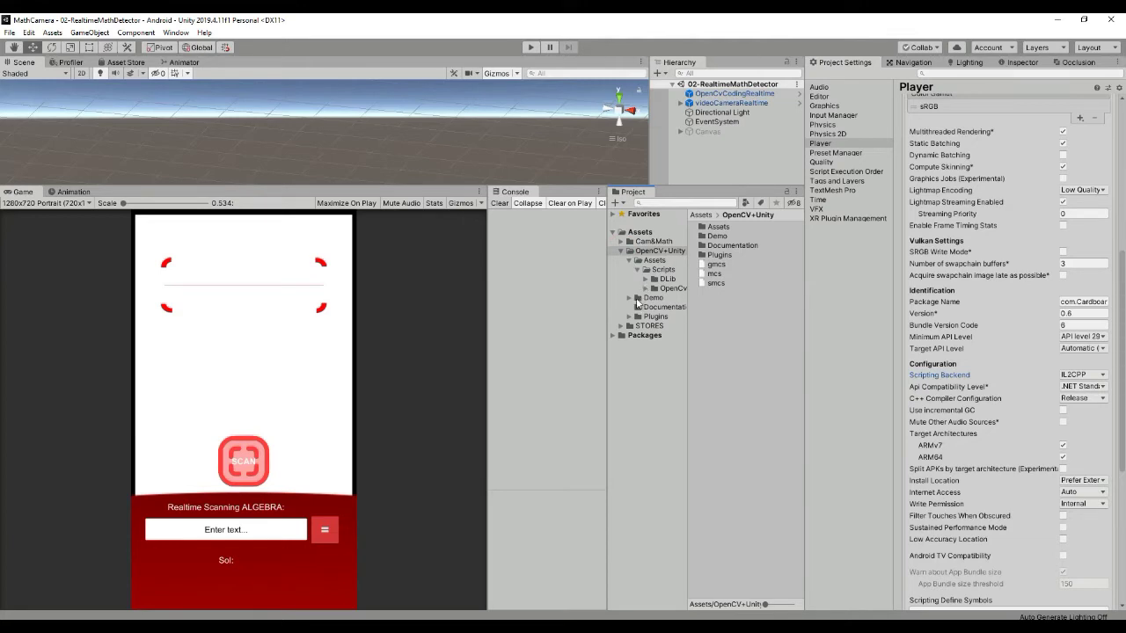
click(630, 261)
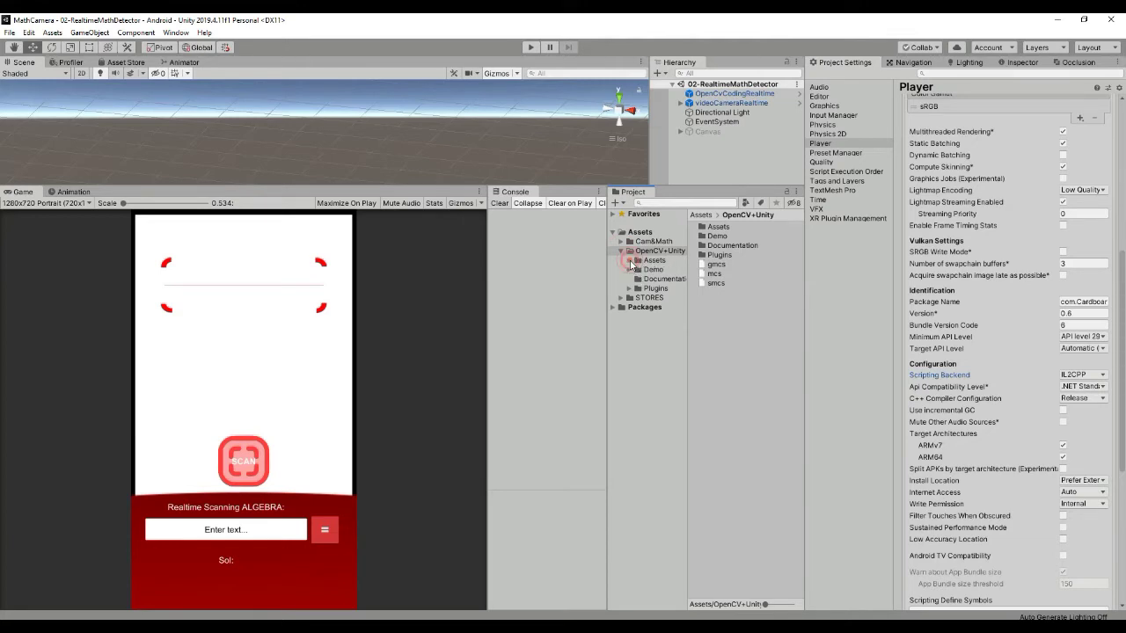
click(630, 288)
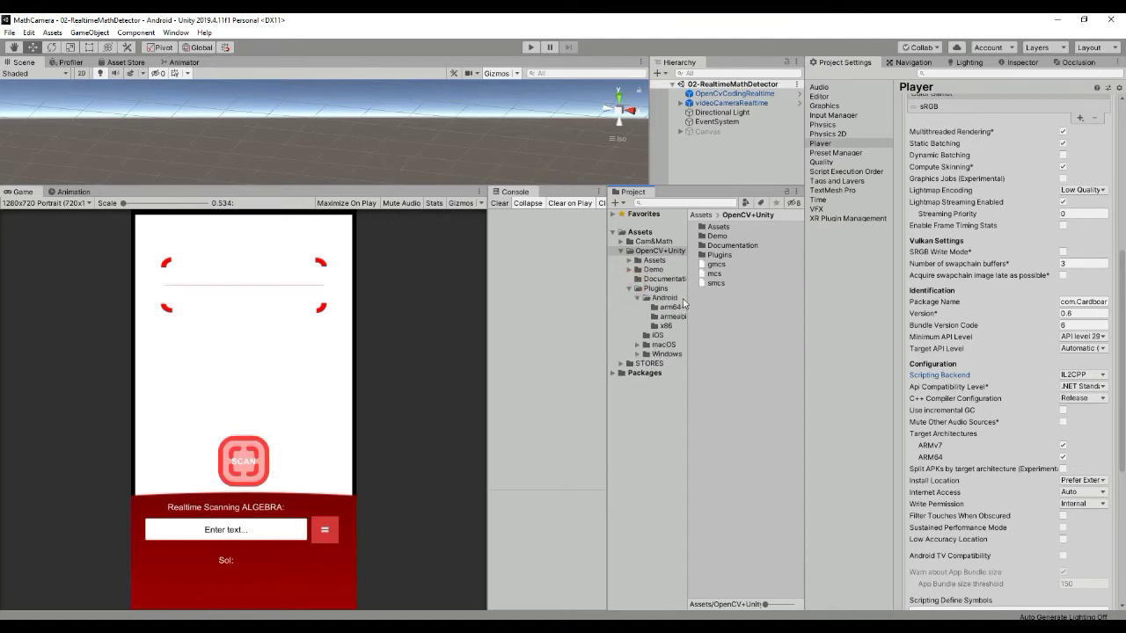
click(682, 298)
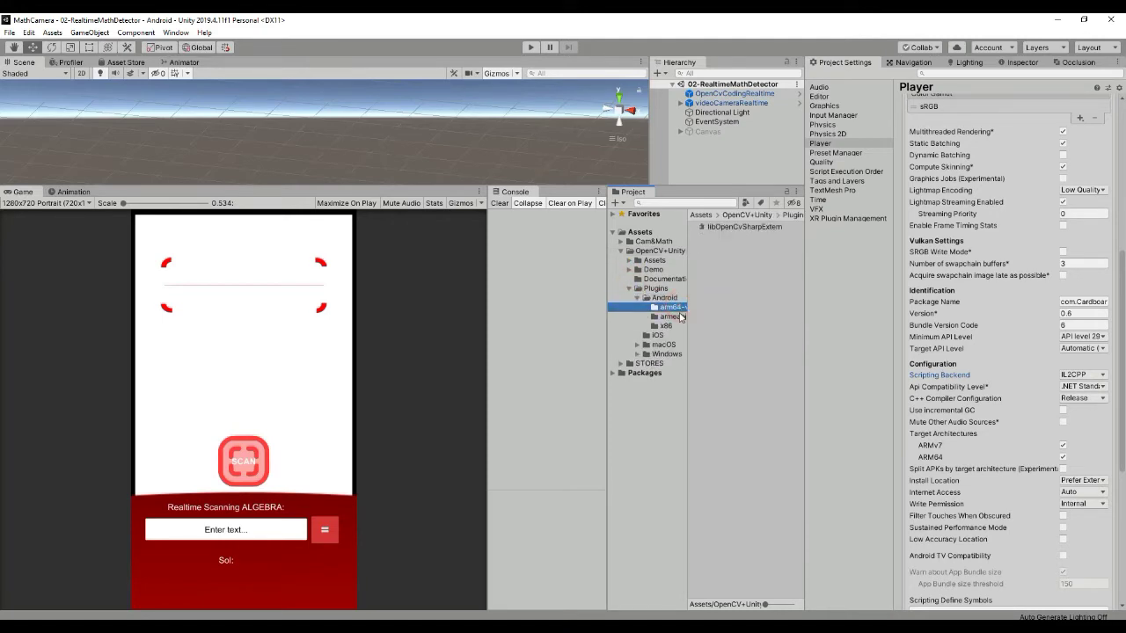
click(679, 317)
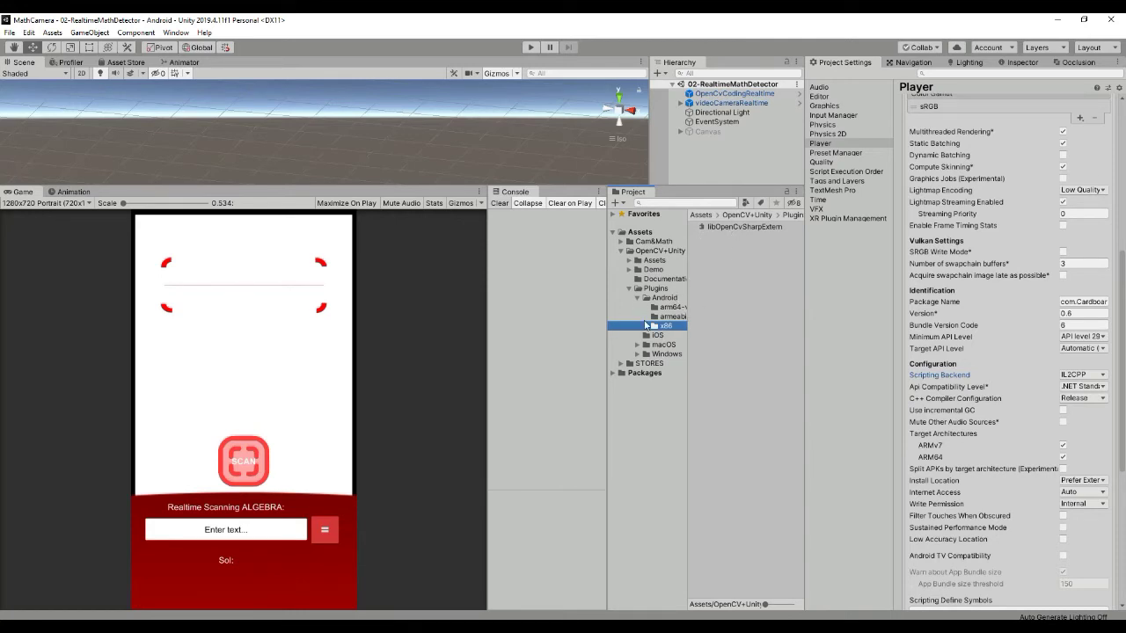
click(672, 252)
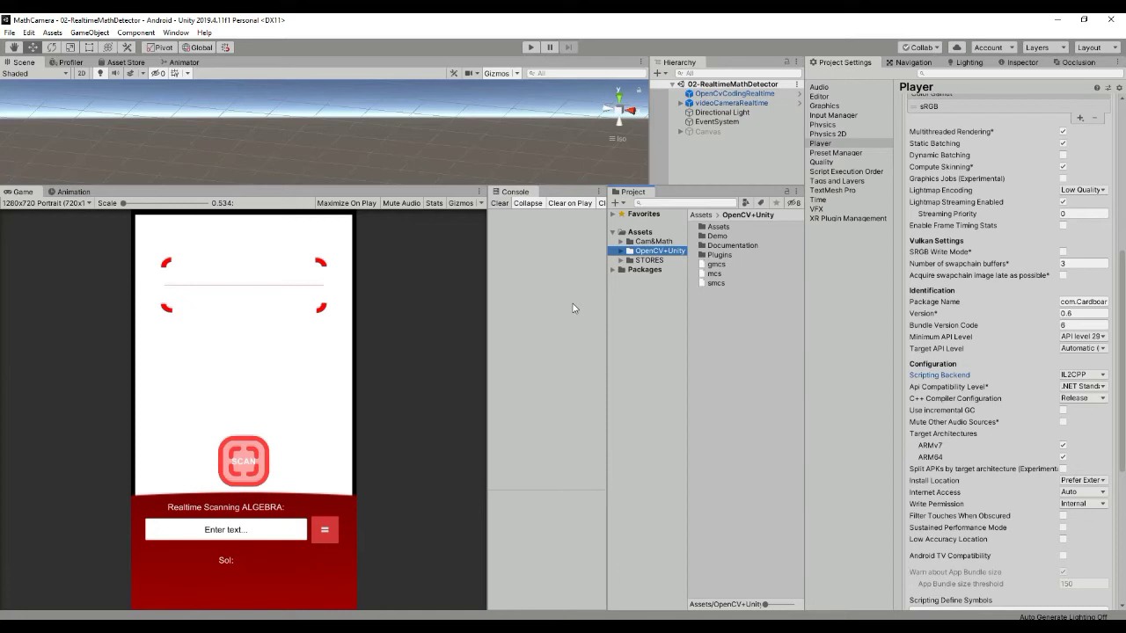
- Open the 00-Sample_ImageGeneration scene and list the Textures files including 00-TrainingSample
click(620, 241)
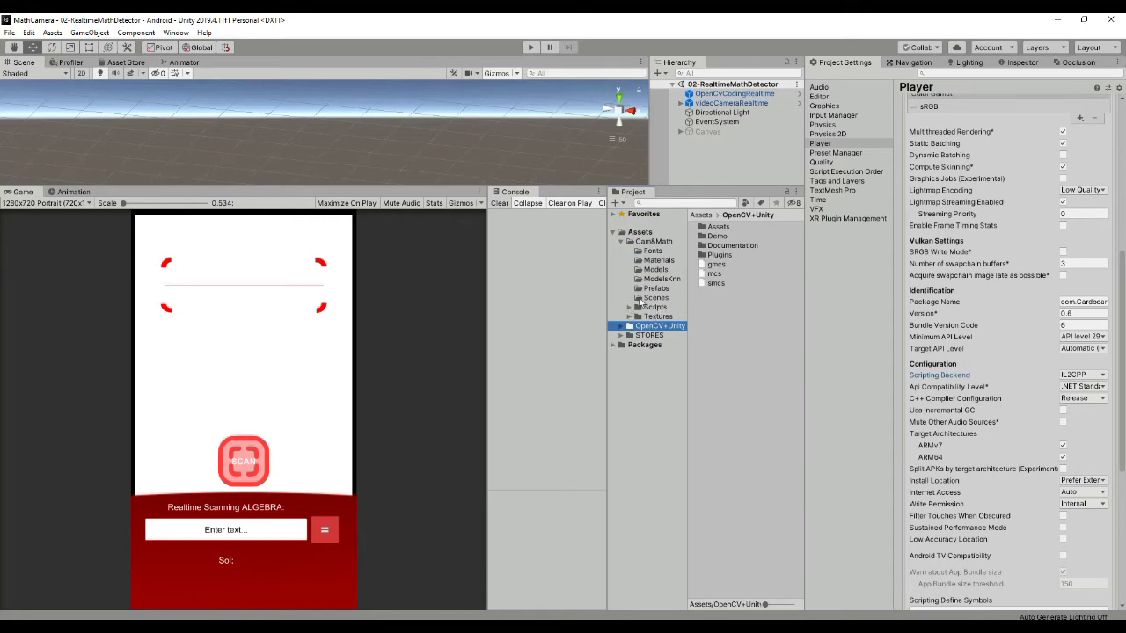
click(639, 299)
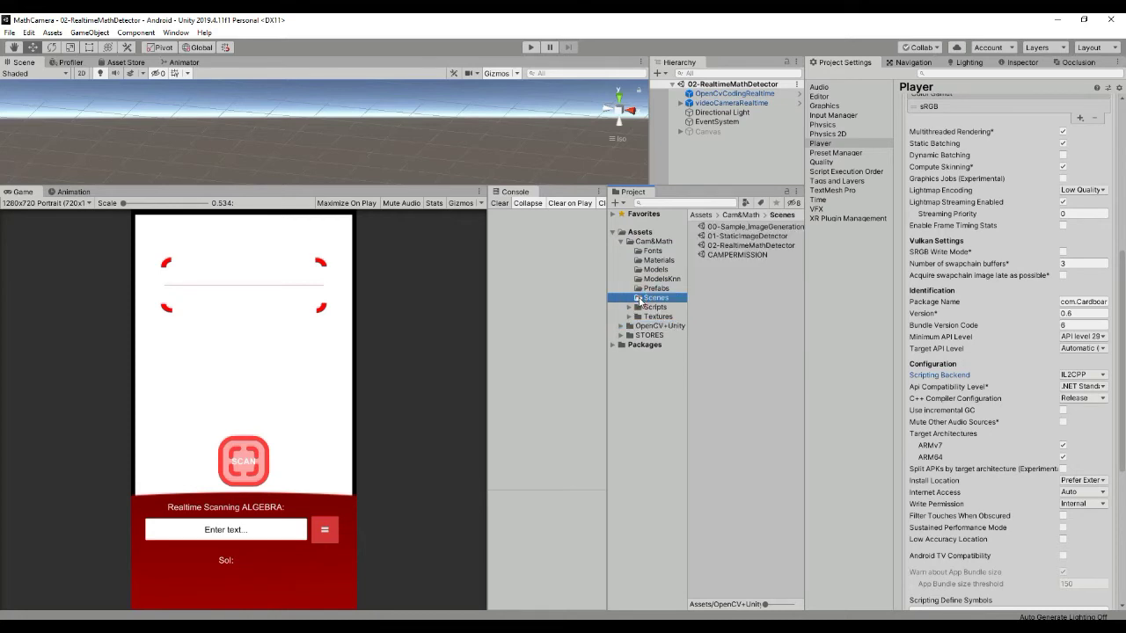
click(765, 230)
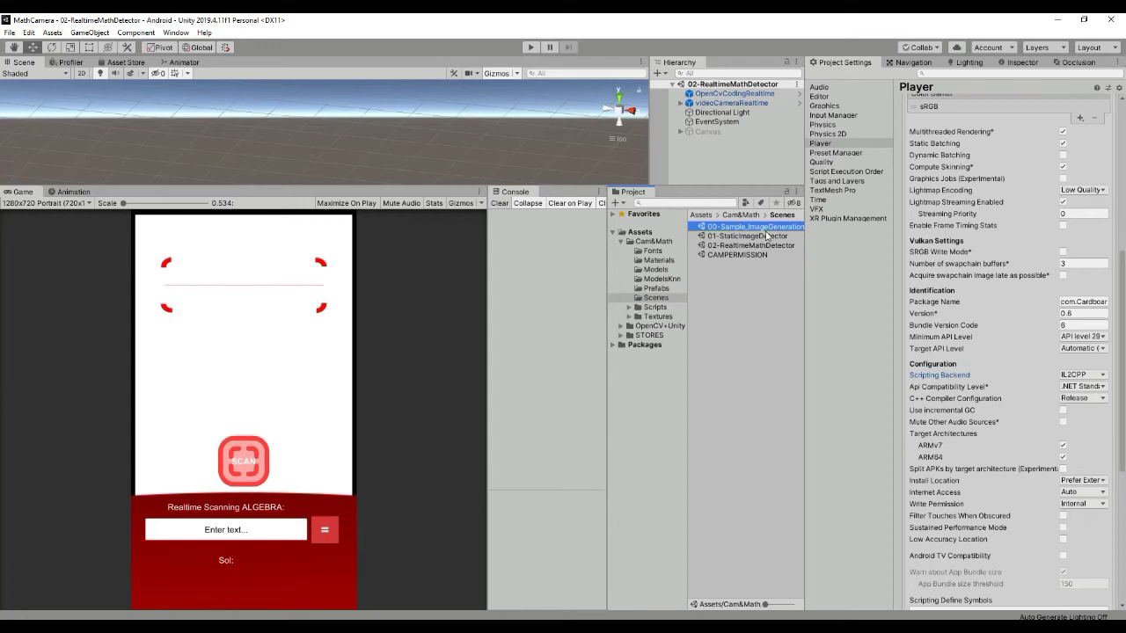
double_click(765, 228)
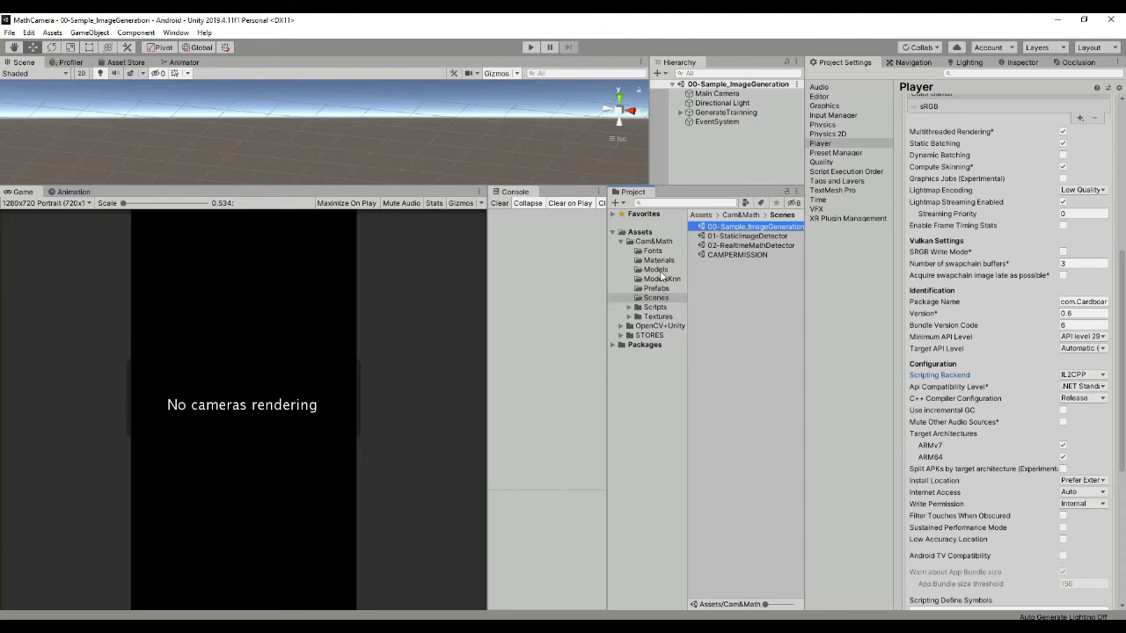
click(628, 317)
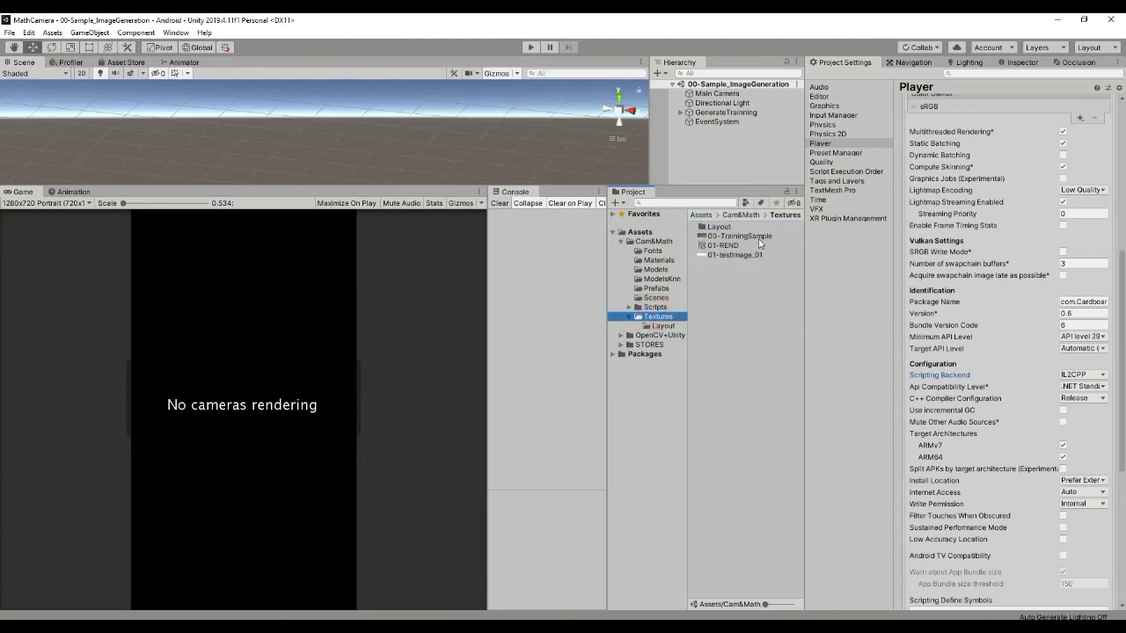
click(758, 238)
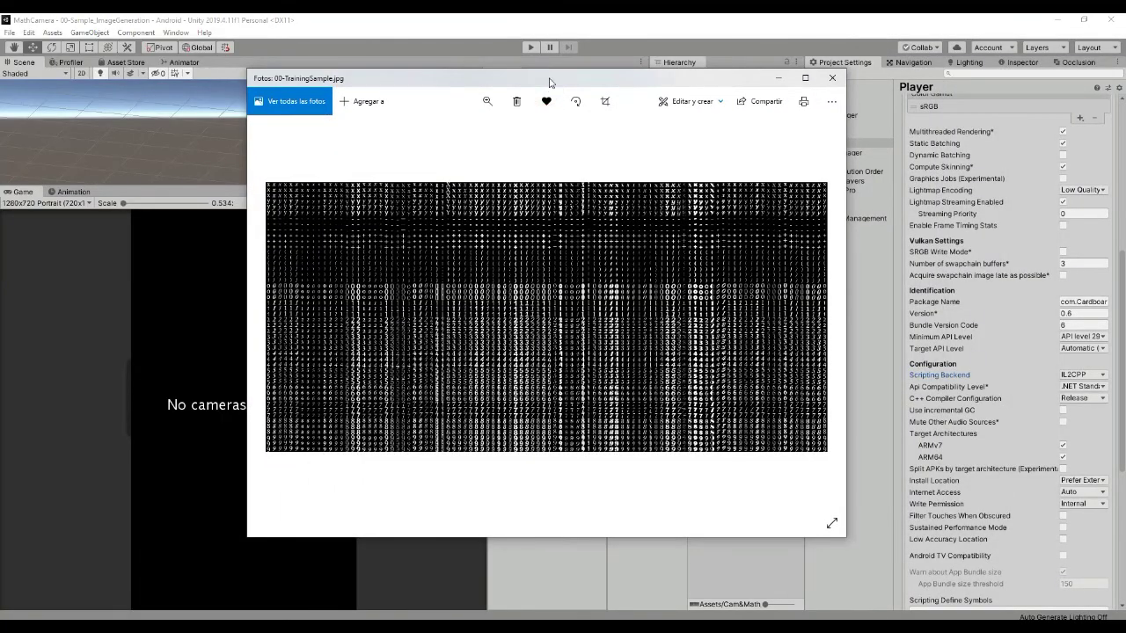
- Maximize the glyph sheet in Photos, dismiss the favorites error, and close Photos
double_click(548, 82)
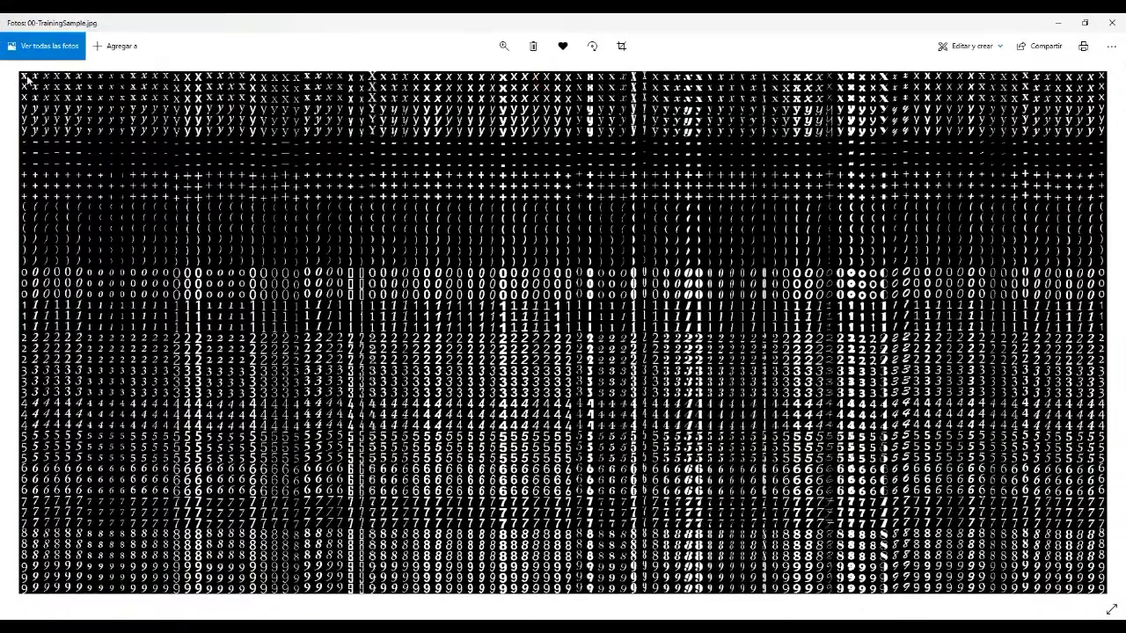
key(ctrl+d)
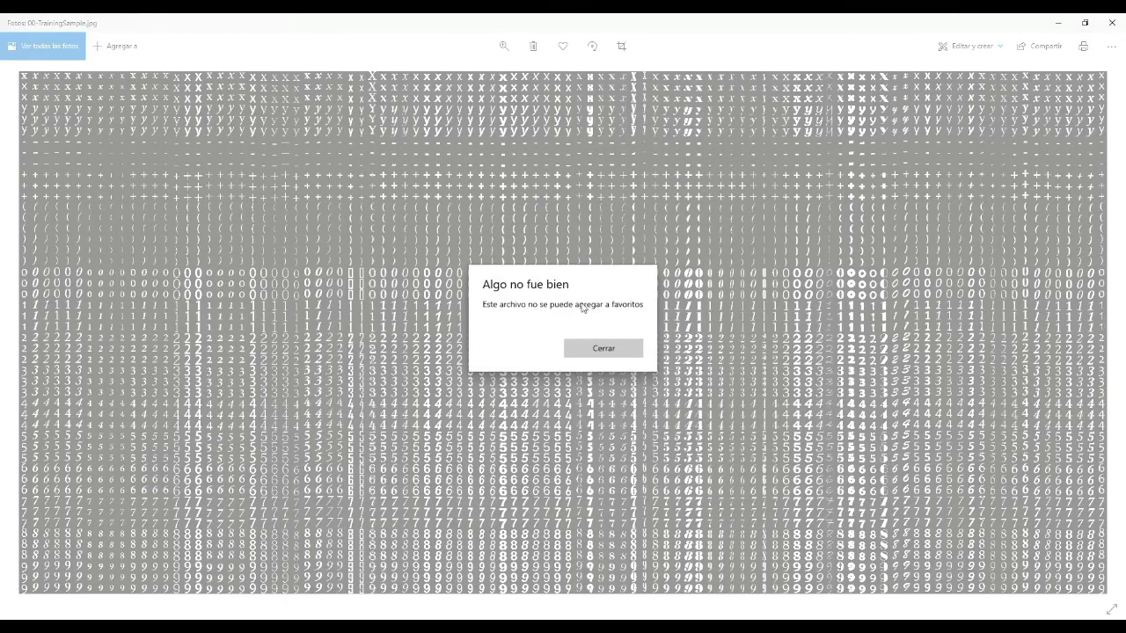
click(600, 349)
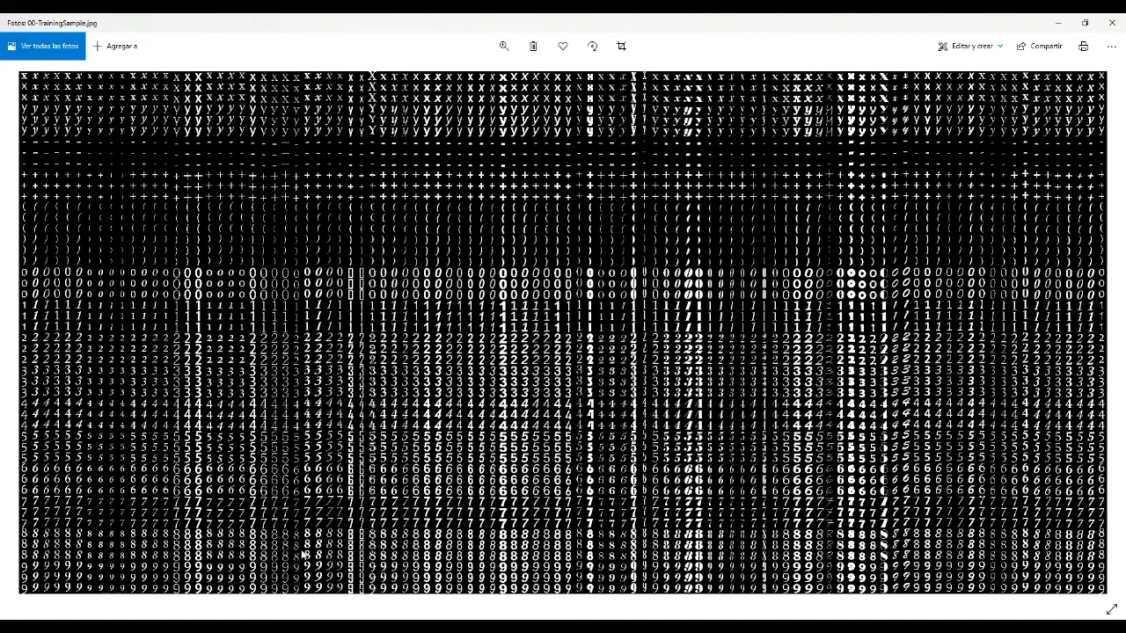
click(1112, 23)
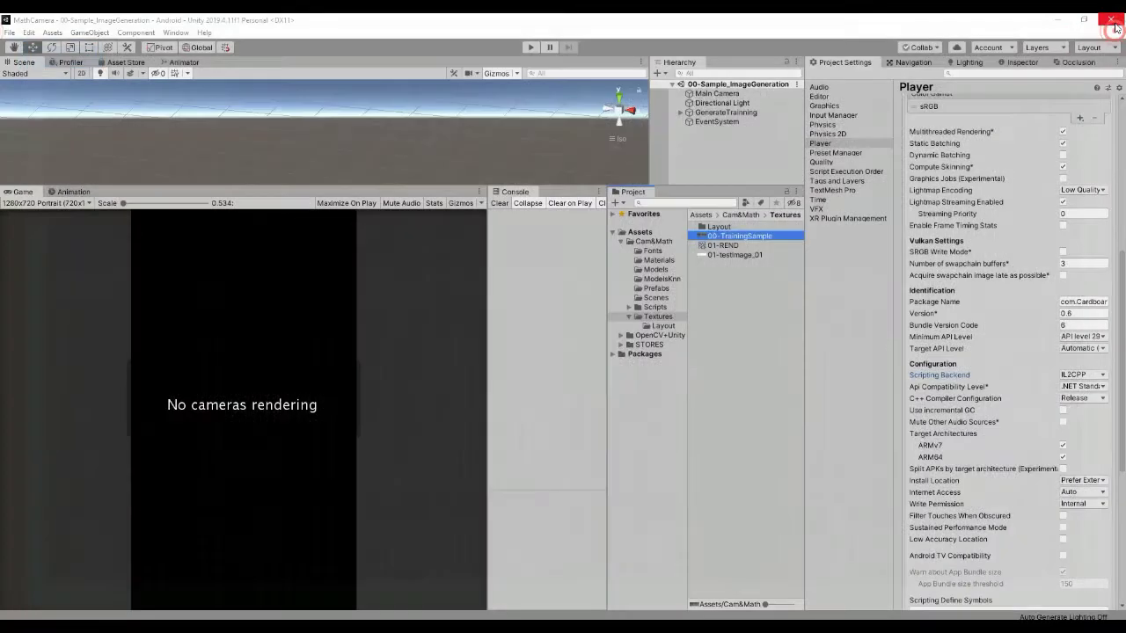
- Review GenerateTrainning's 16 symbol texts and 386 fonts in the Inspector, then list Scenes
click(709, 114)
click(681, 113)
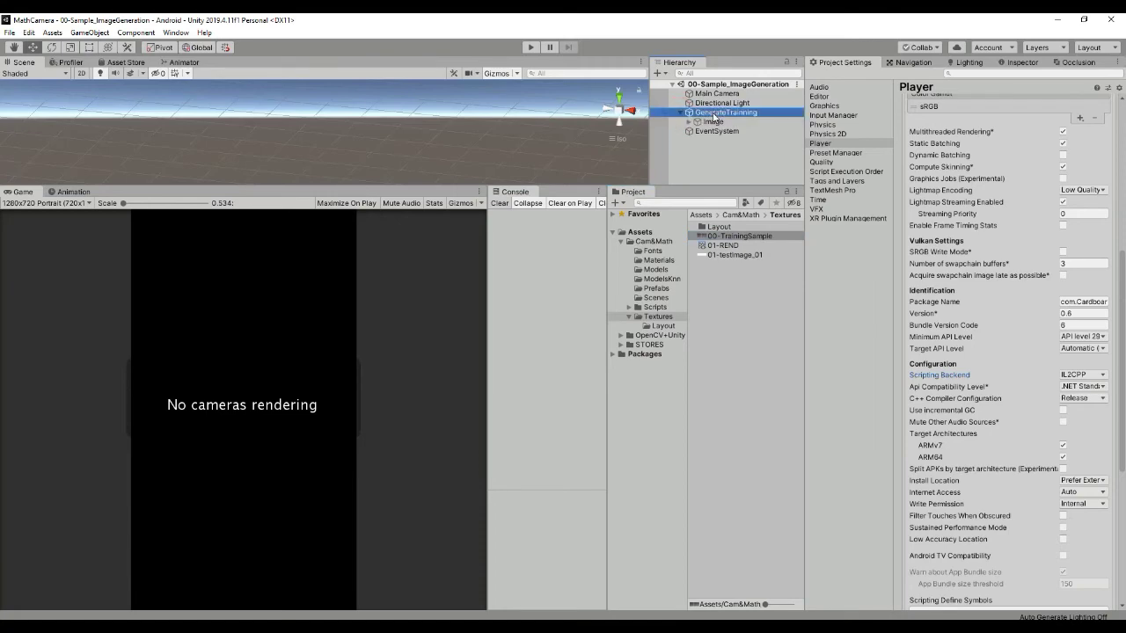
click(1020, 62)
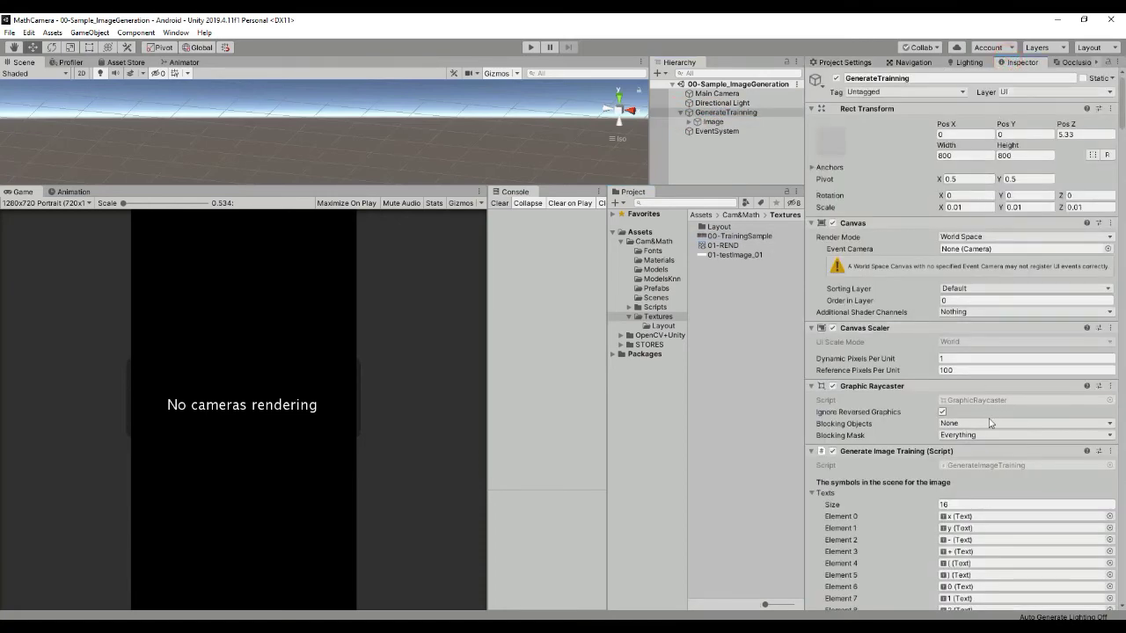
scroll(985, 422, down, 10)
scroll(985, 423, up, 5)
scroll(985, 422, up, 3)
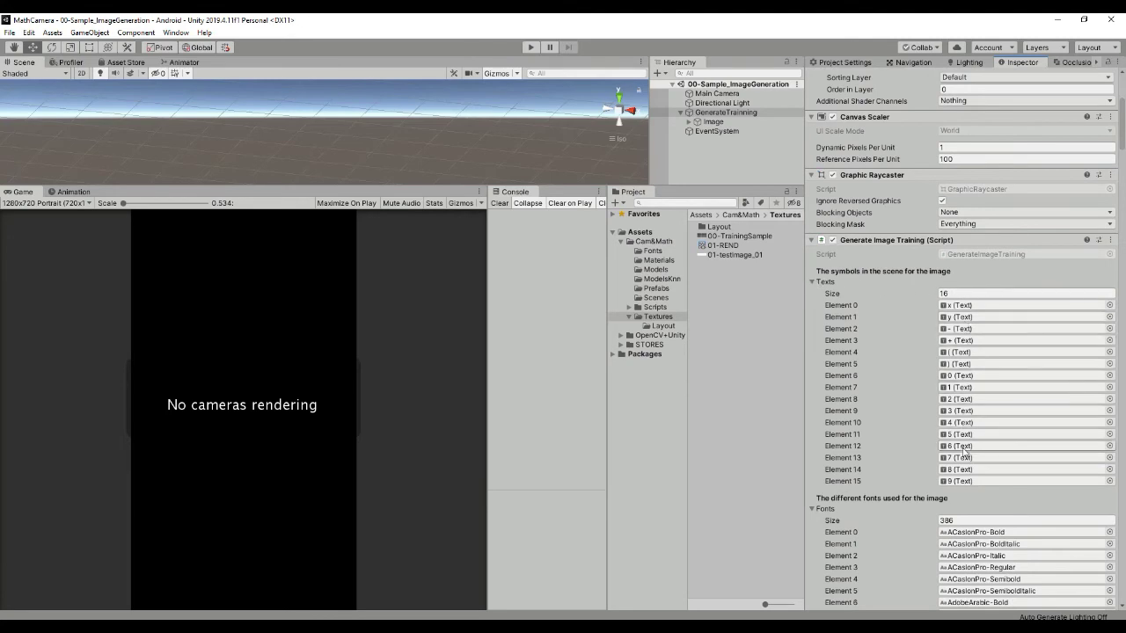
scroll(950, 427, down, 10)
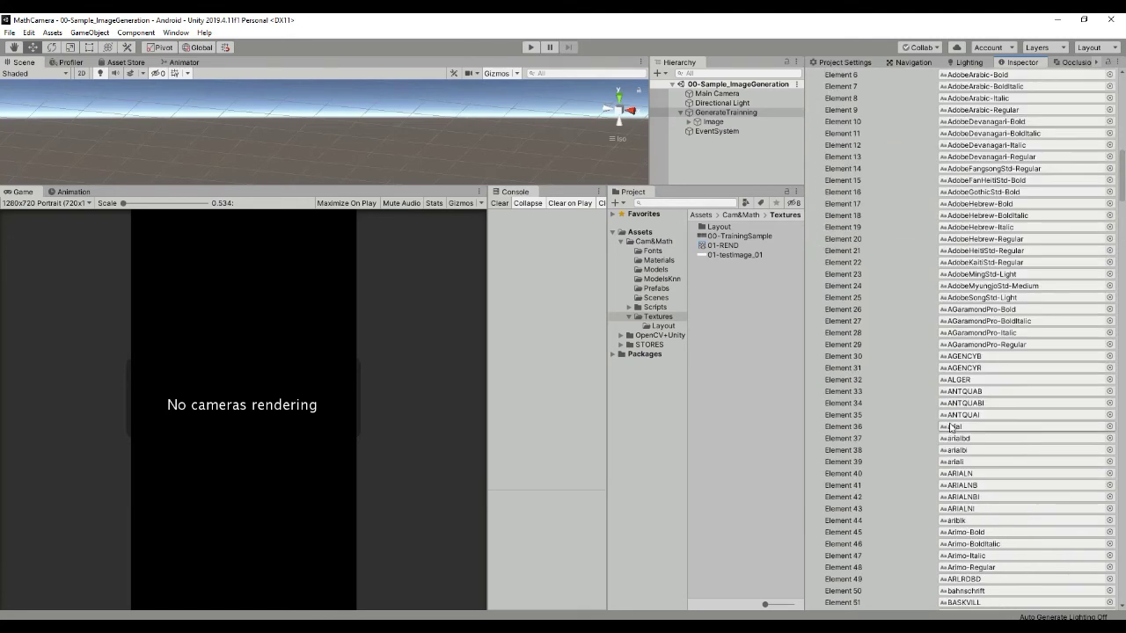
scroll(950, 428, up, 6)
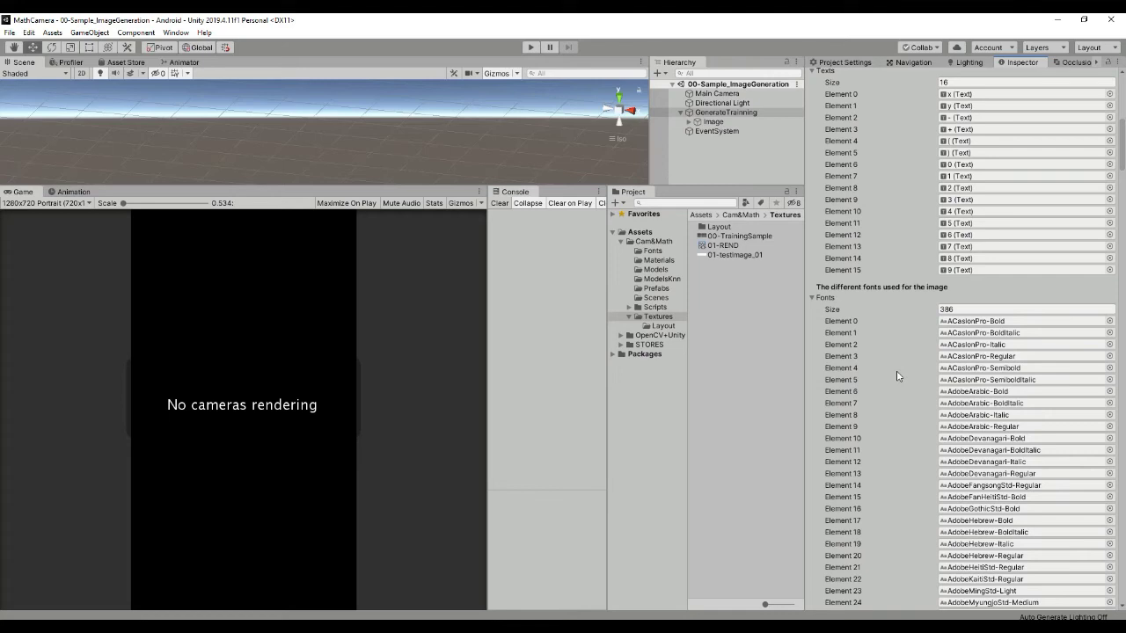
click(660, 297)
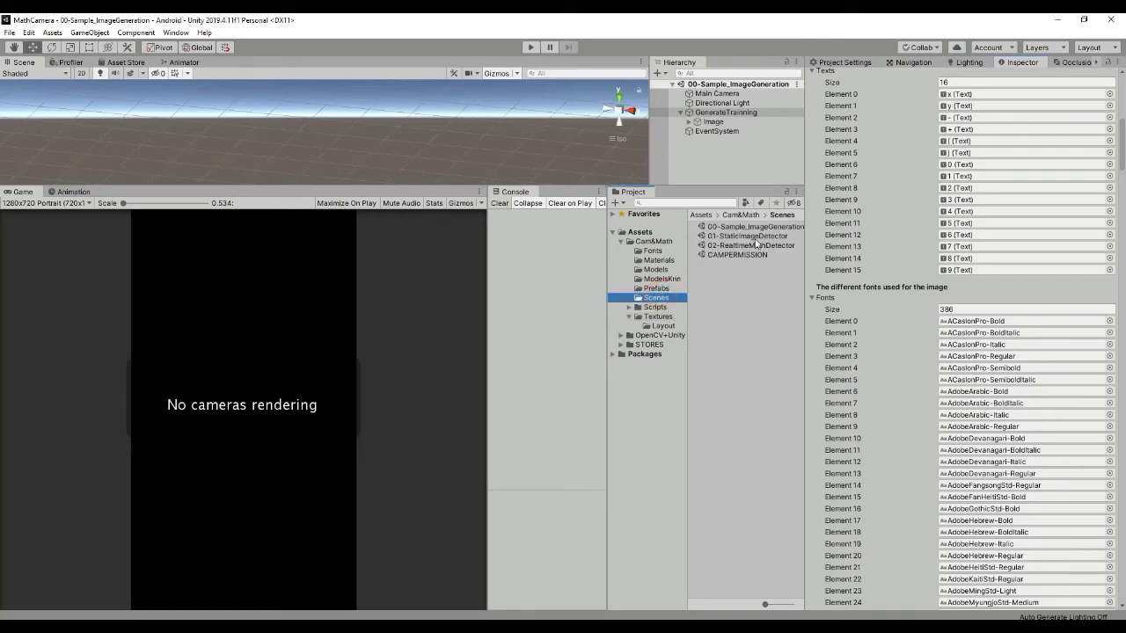
- Run 01-StaticImageDetector, create the KNN model, and test it on the equation image
double_click(754, 235)
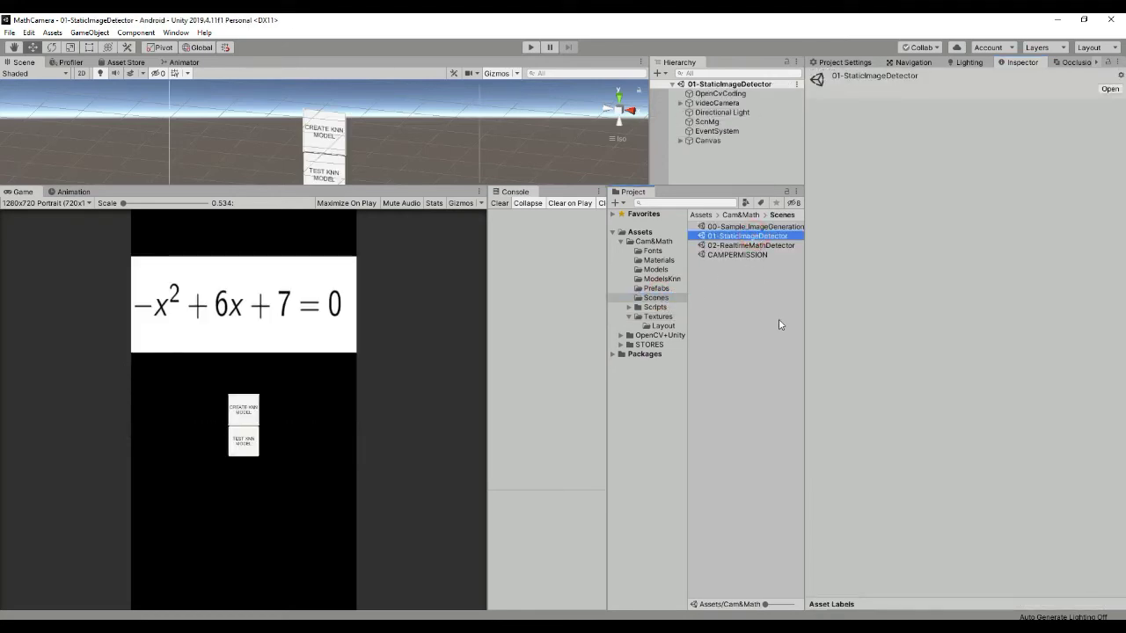
click(530, 47)
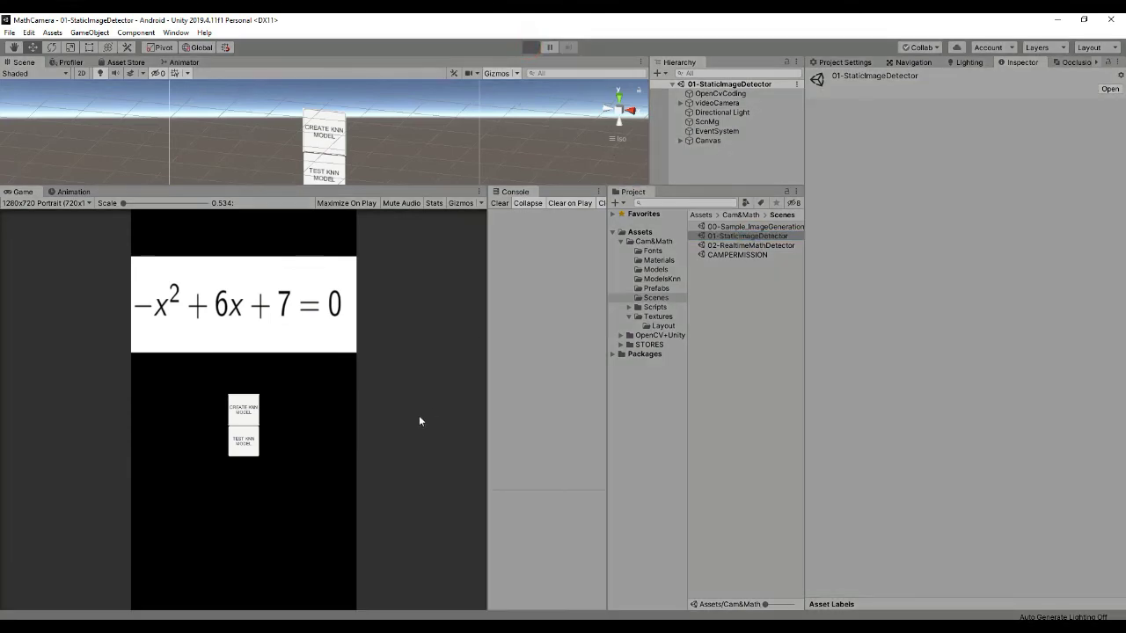
click(241, 414)
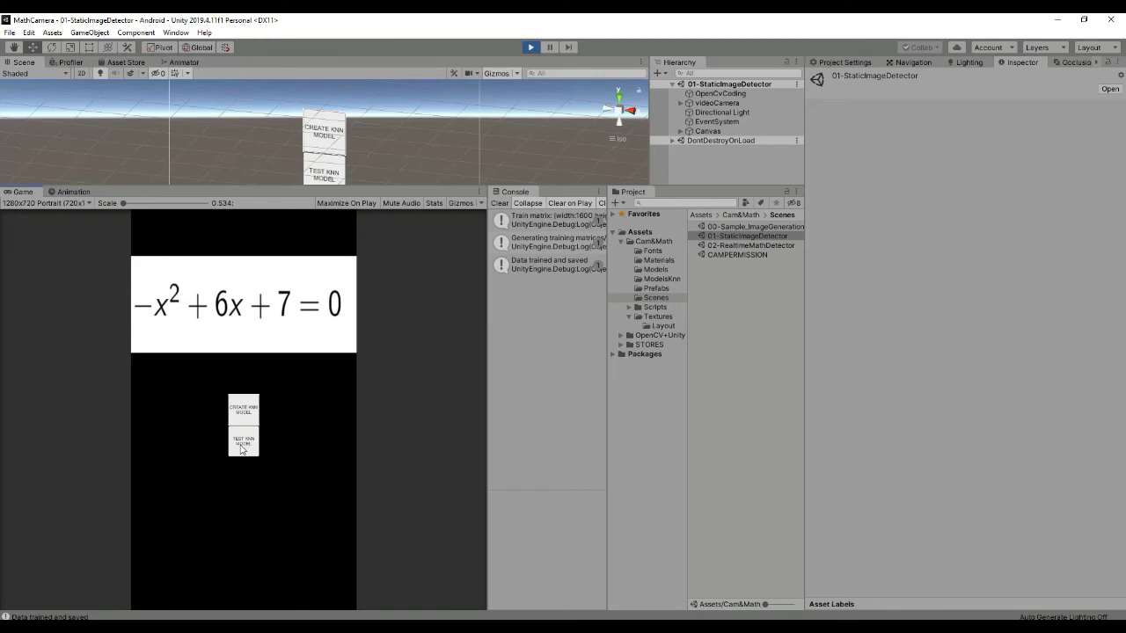
click(242, 447)
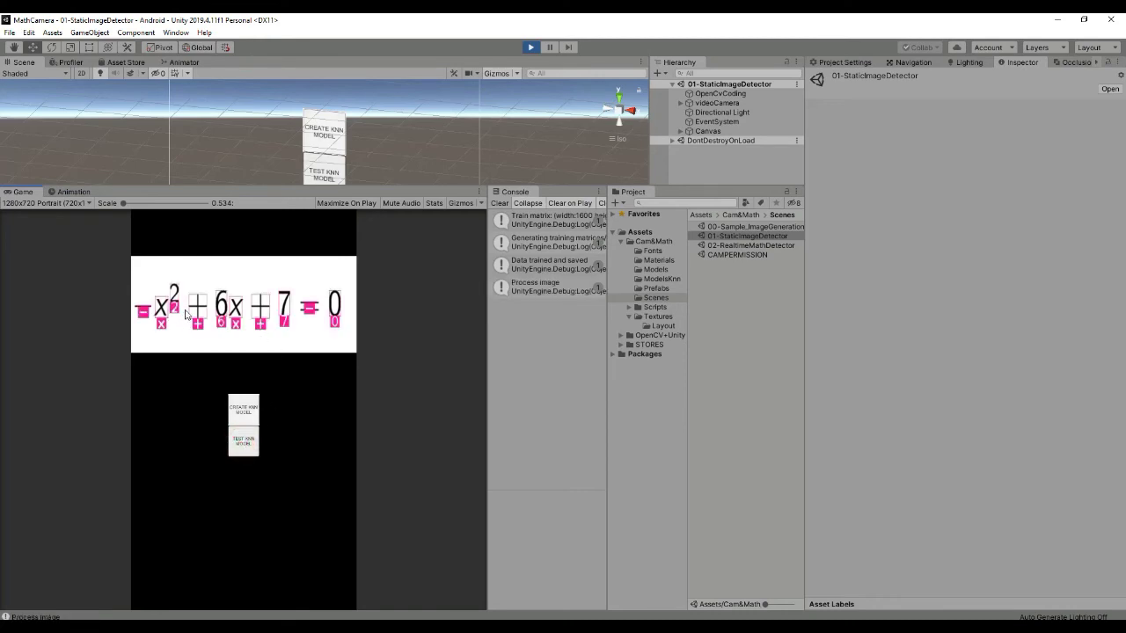